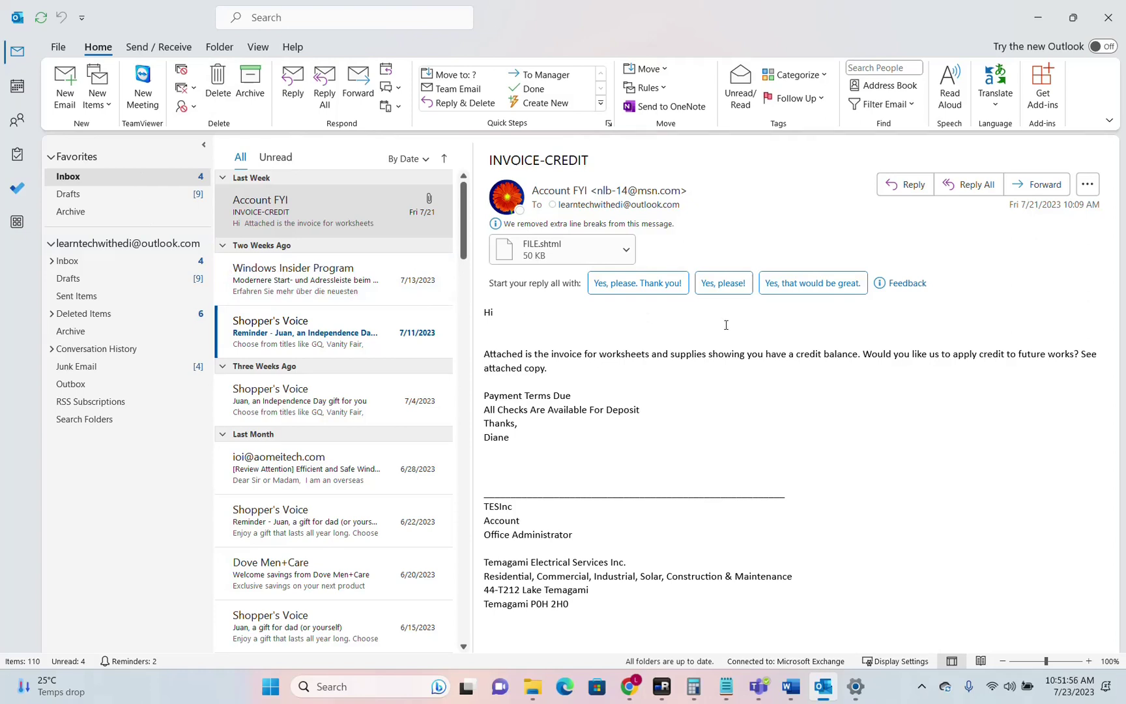
Step: Switch the ribbon to the View tab to show the Inbox's view options
{"action": "left_click", "coordinate": [260, 48]}
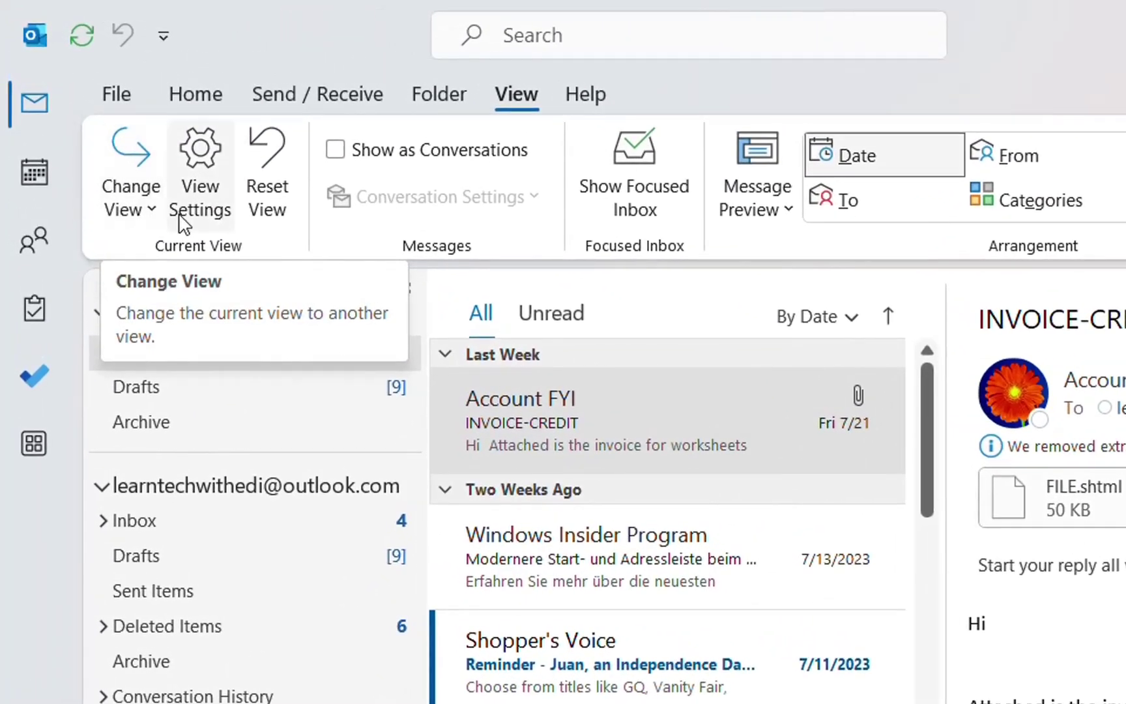
Step: Reset the Inbox's Preview view to its default settings and confirm with Yes
{"action": "left_click", "coordinate": [269, 210]}
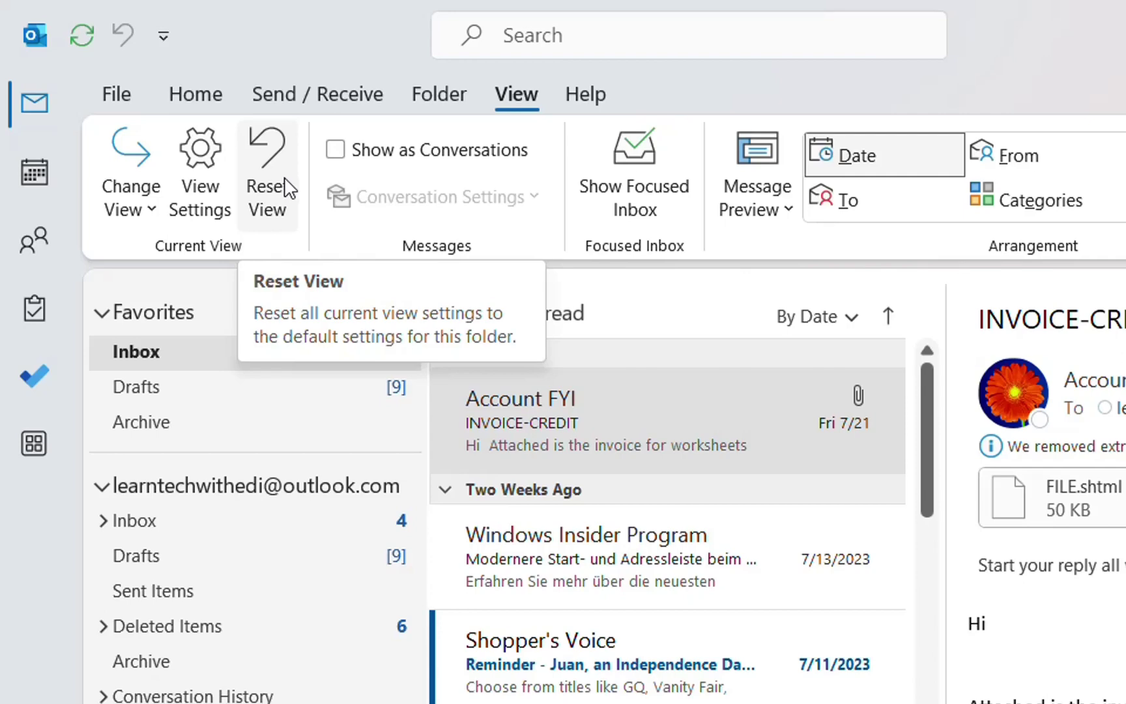
{"action": "left_click", "coordinate": [287, 189]}
{"action": "key", "text": "Return"}
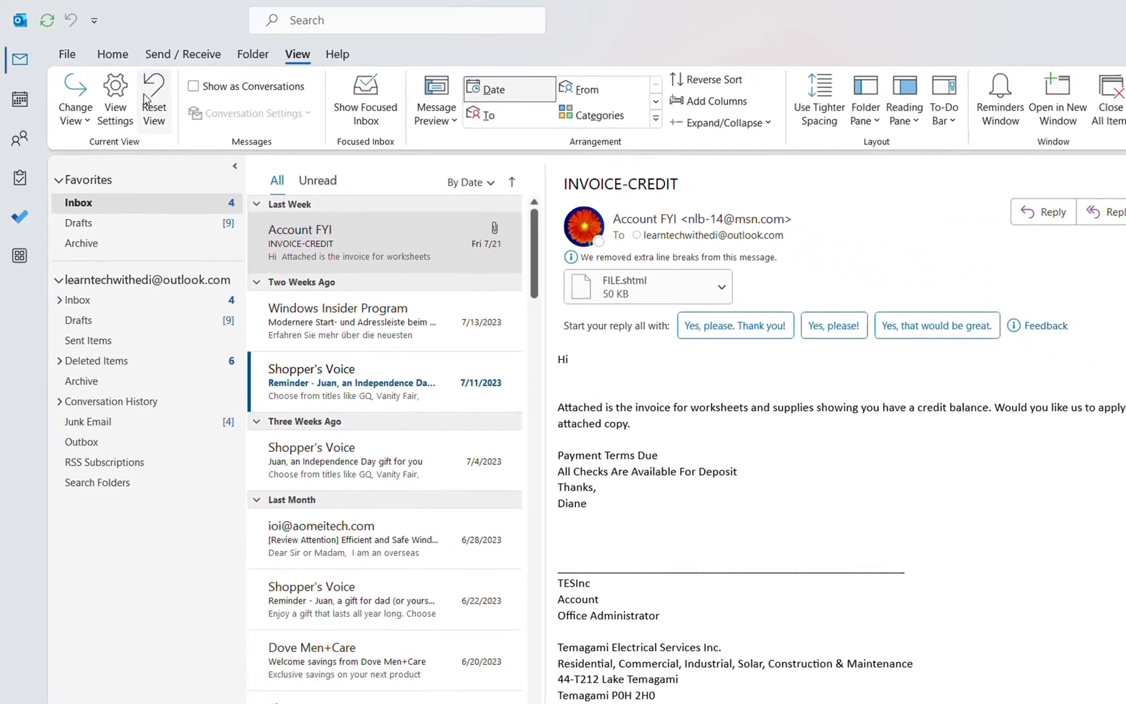
{"action": "left_click", "coordinate": [151, 104]}
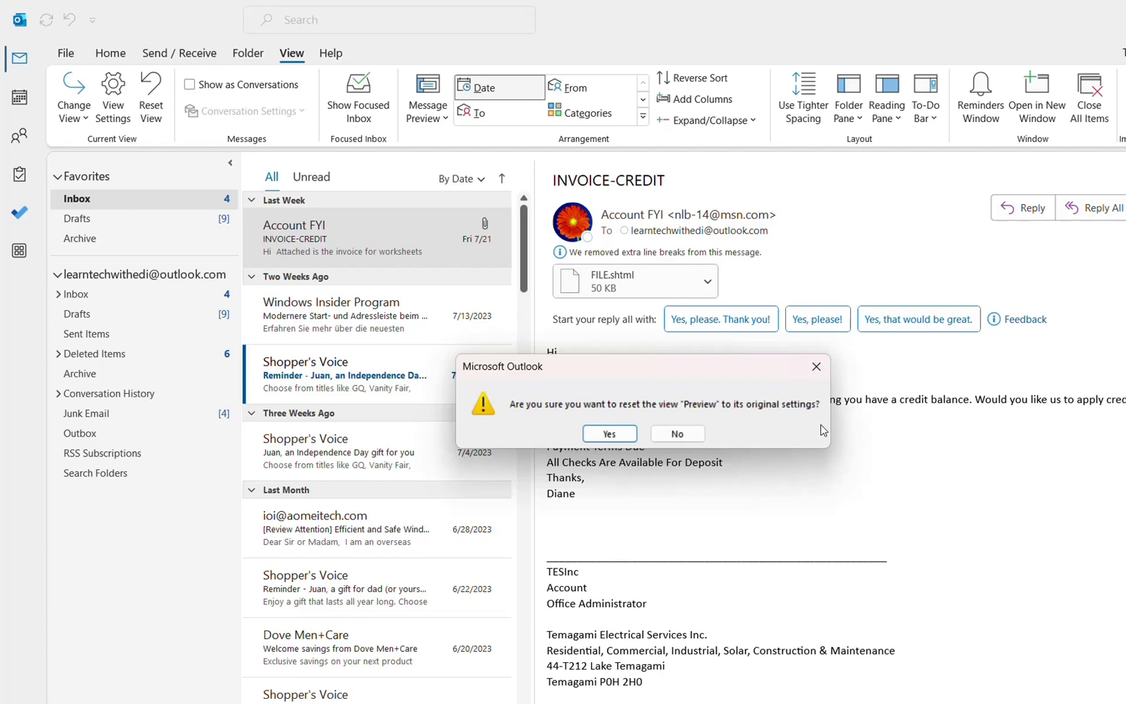
{"action": "left_click", "coordinate": [610, 434]}
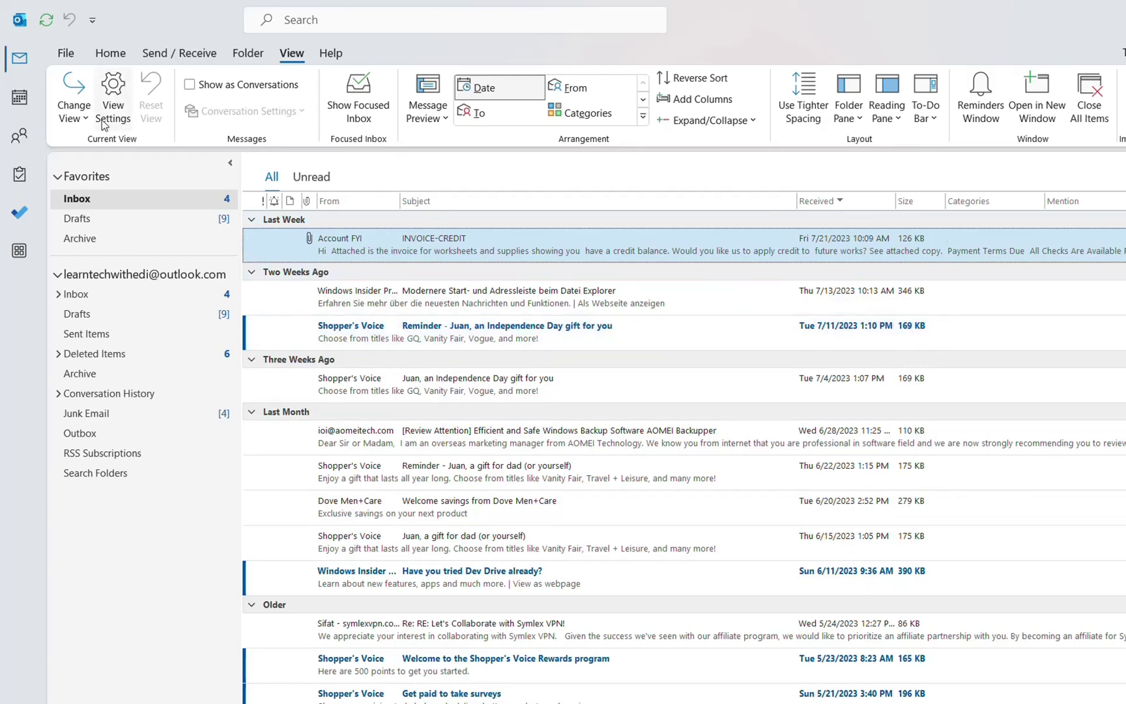
Step: Try the Compact view, then switch the Inbox to the Single view
{"action": "left_click", "coordinate": [74, 112]}
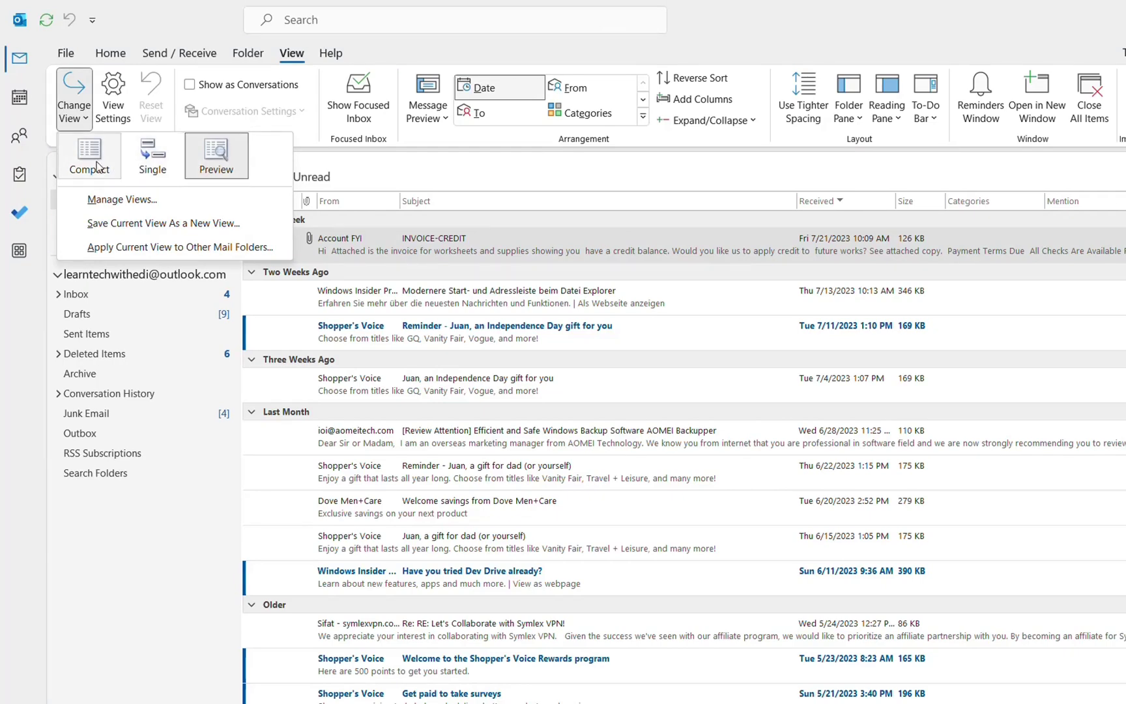
{"action": "left_click", "coordinate": [96, 165]}
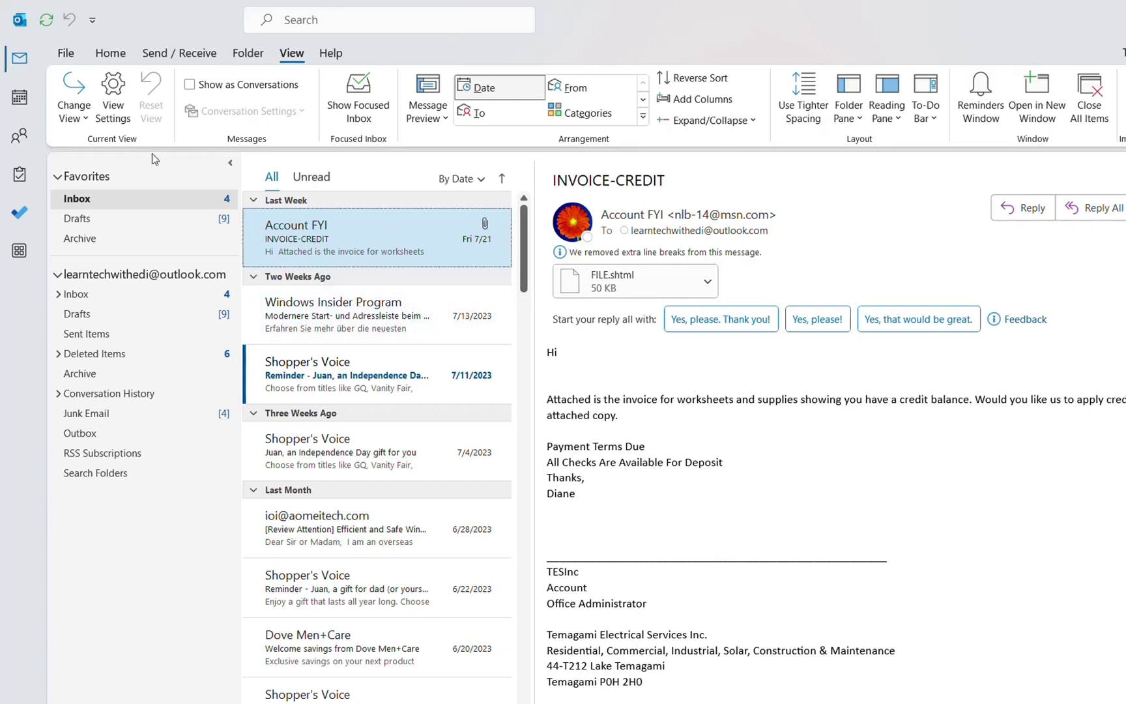
{"action": "left_click", "coordinate": [87, 119]}
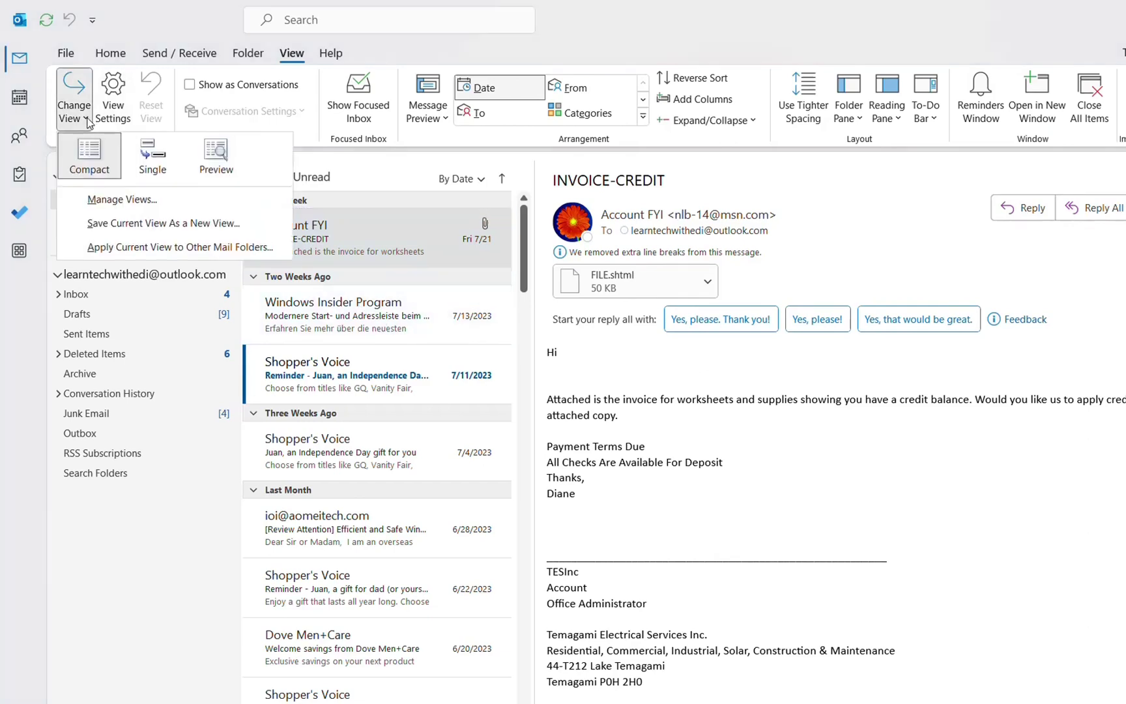
{"action": "left_click", "coordinate": [153, 160]}
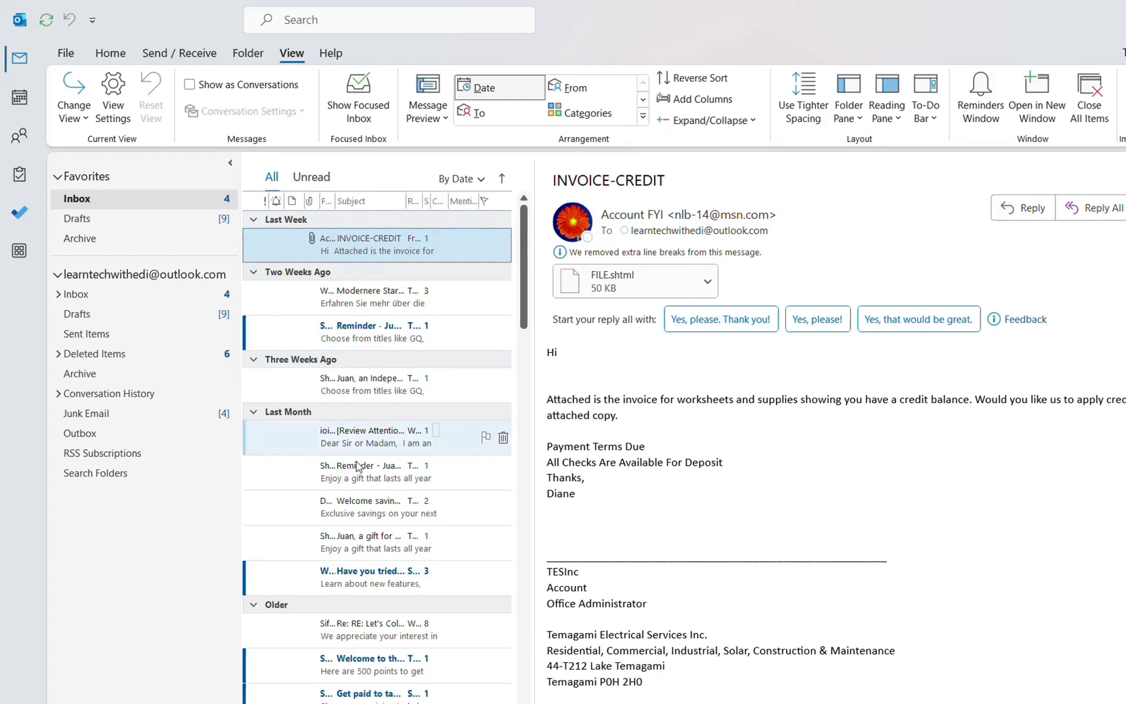
Step: Close the Single view's advanced settings unchanged and reapply the Single view
{"action": "left_click", "coordinate": [113, 105]}
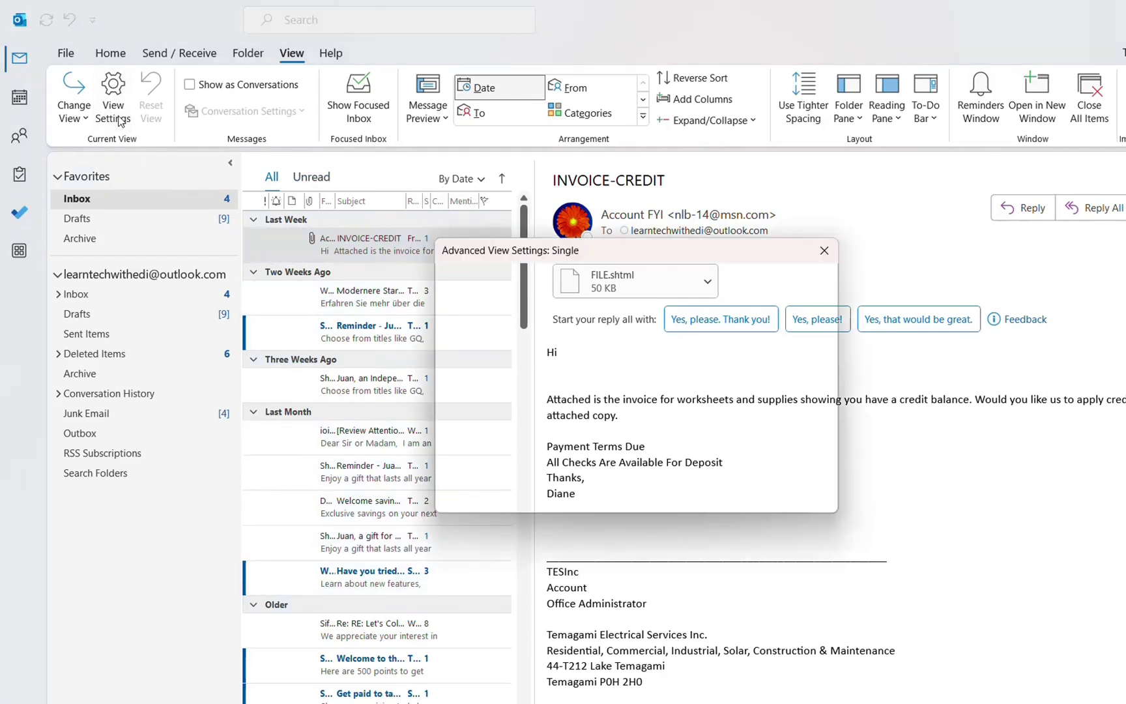
{"action": "left_click", "coordinate": [826, 253]}
{"action": "left_click", "coordinate": [74, 97]}
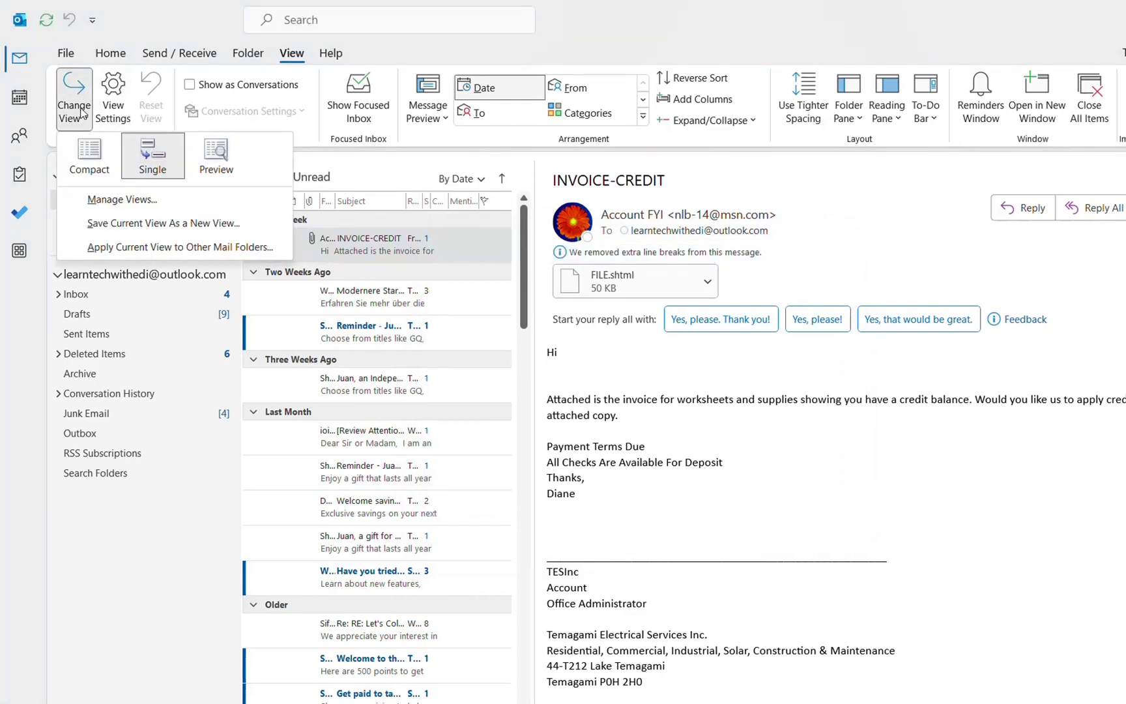
{"action": "left_click", "coordinate": [175, 168]}
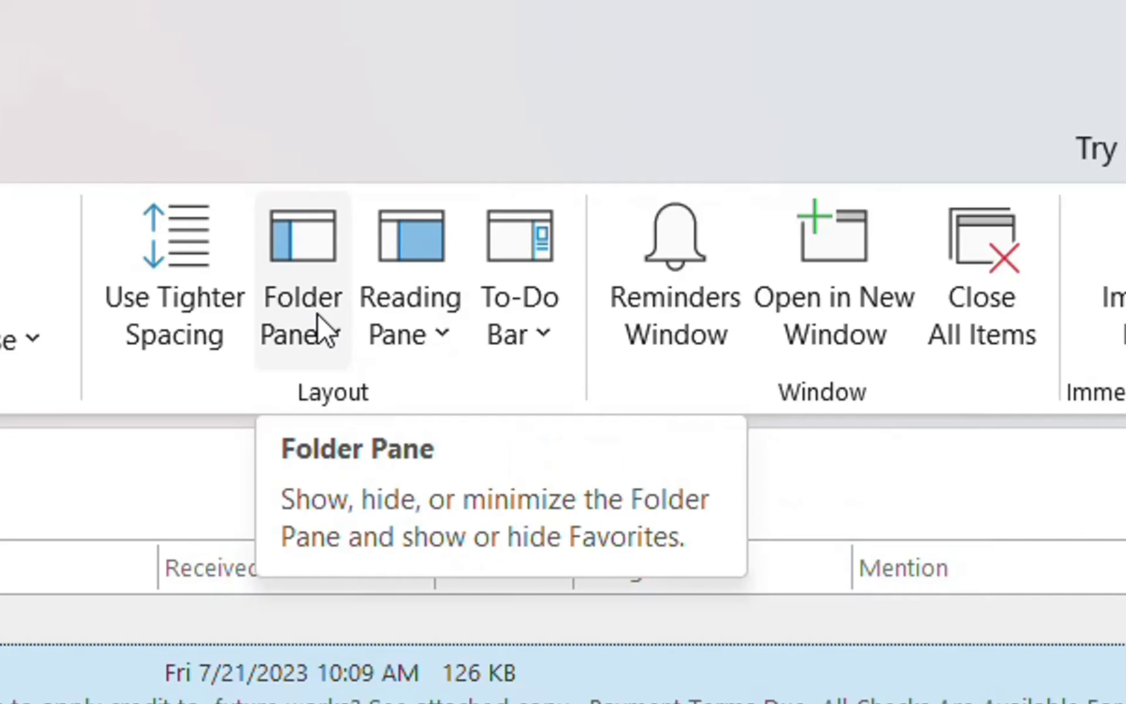
{"action": "left_click", "coordinate": [320, 324]}
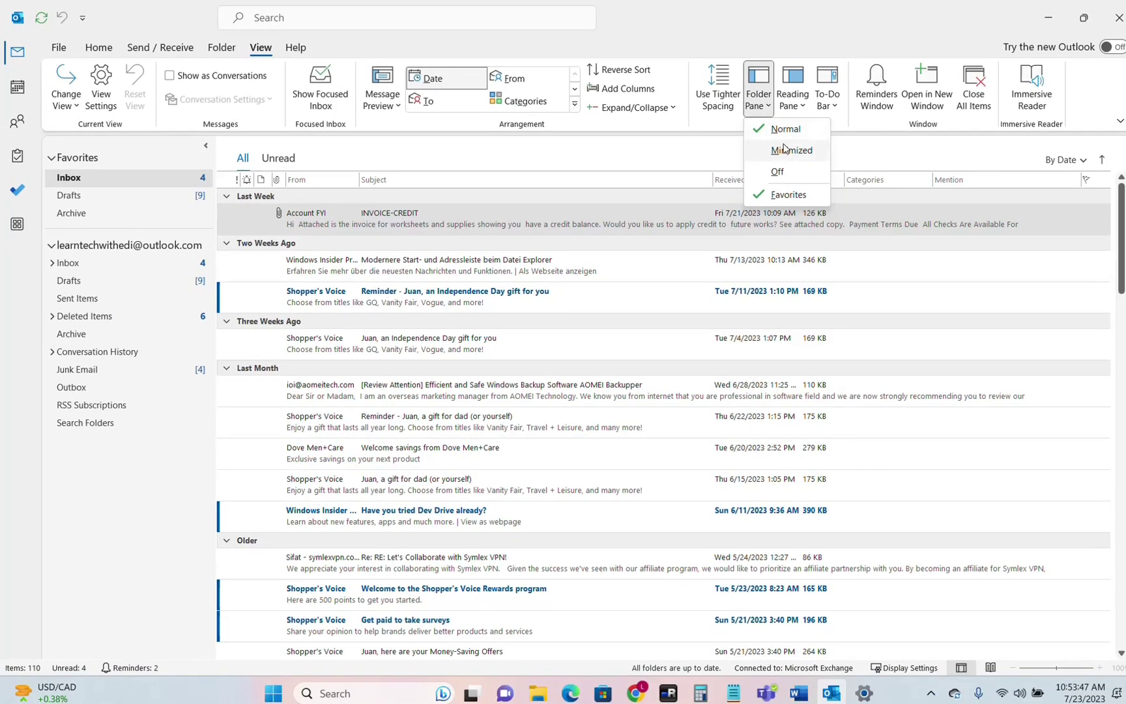
{"action": "left_click", "coordinate": [779, 149]}
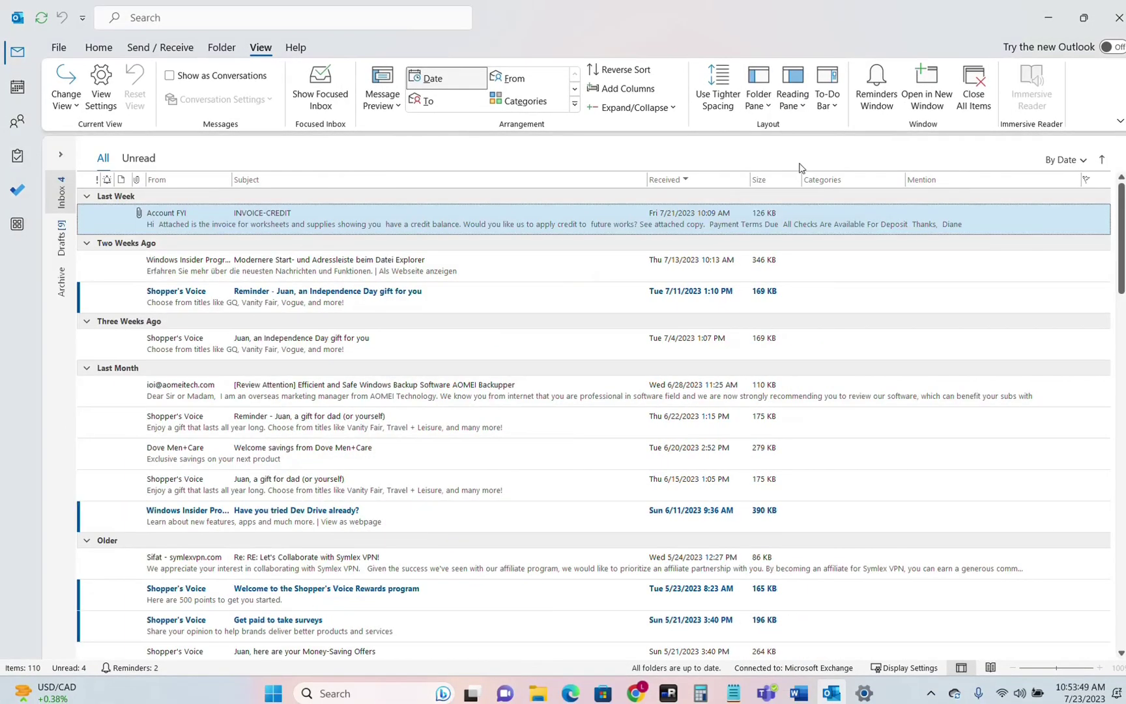
{"action": "left_click", "coordinate": [759, 99]}
{"action": "left_click", "coordinate": [777, 172]}
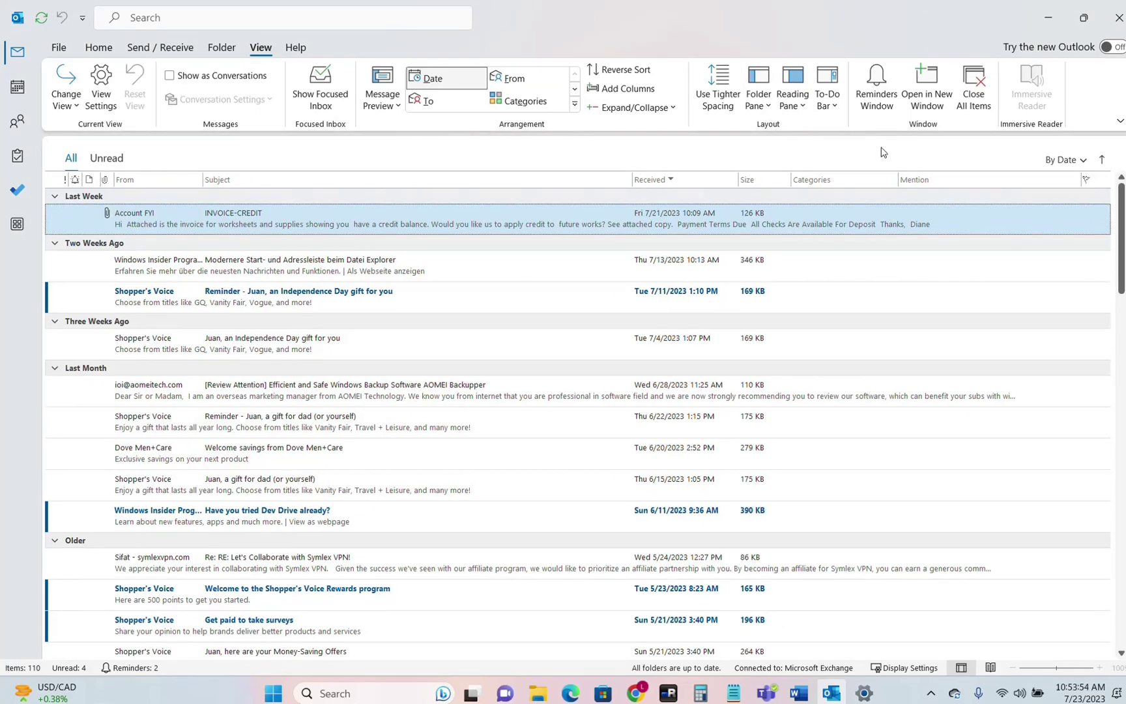
{"action": "left_click", "coordinate": [765, 110]}
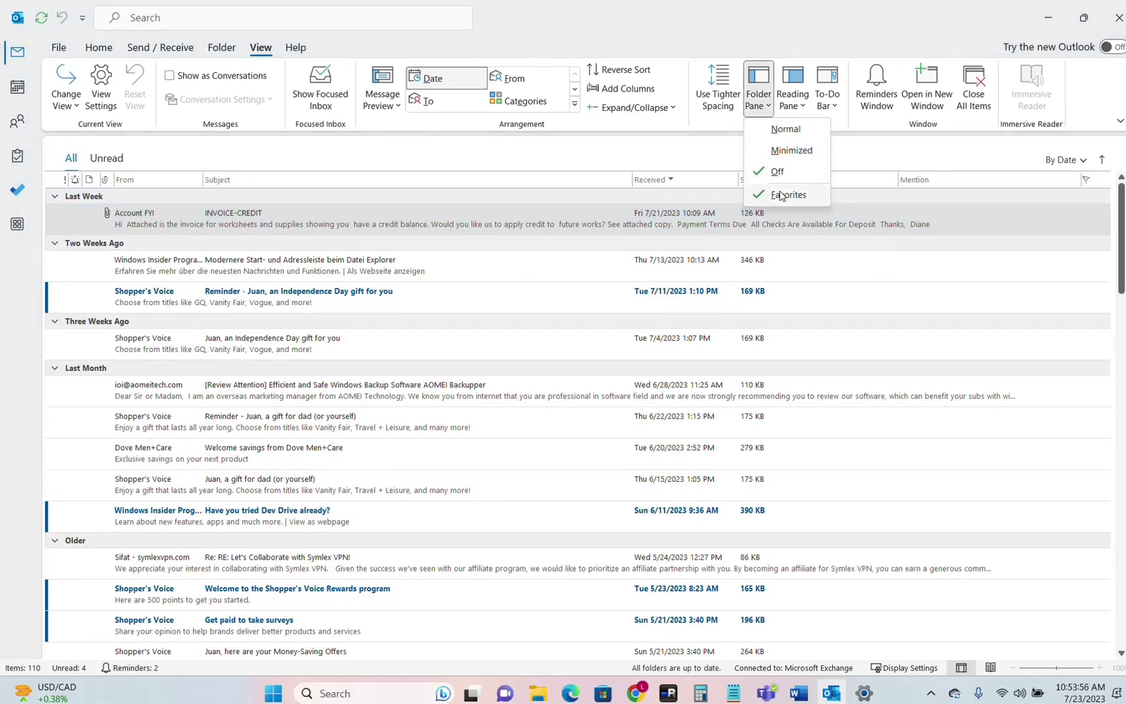
{"action": "left_click", "coordinate": [785, 129]}
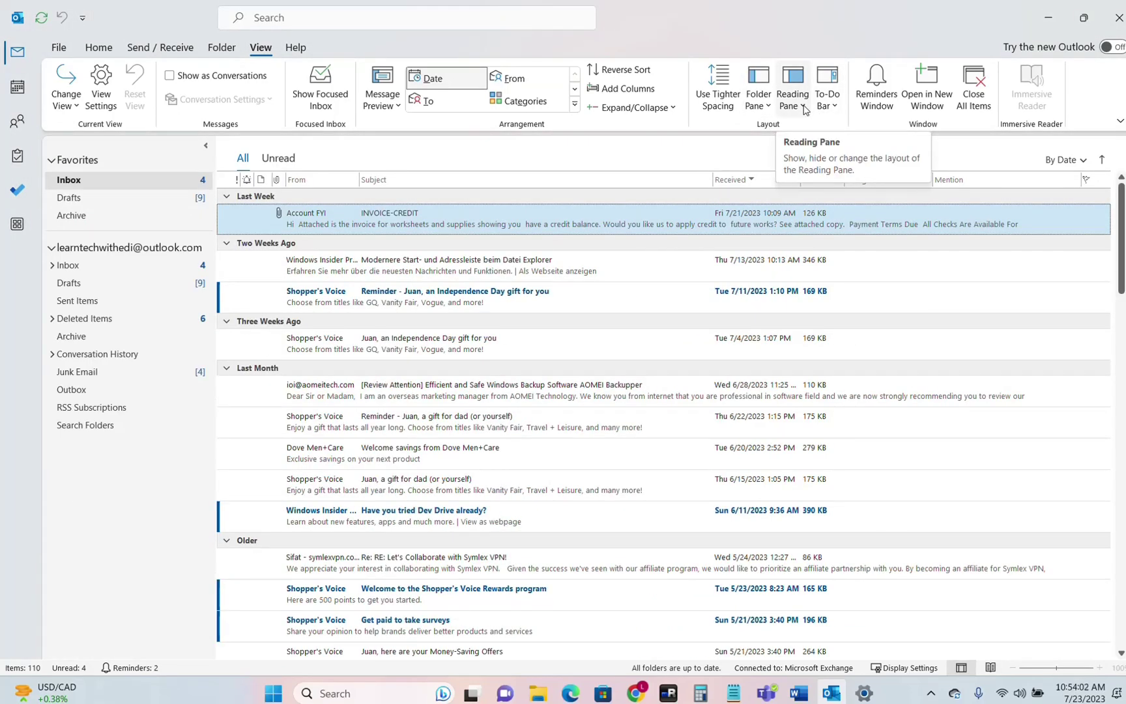
Step: Cycle the reading pane through Right, Bottom and Off, ending with it on the Right
{"action": "left_click", "coordinate": [805, 110]}
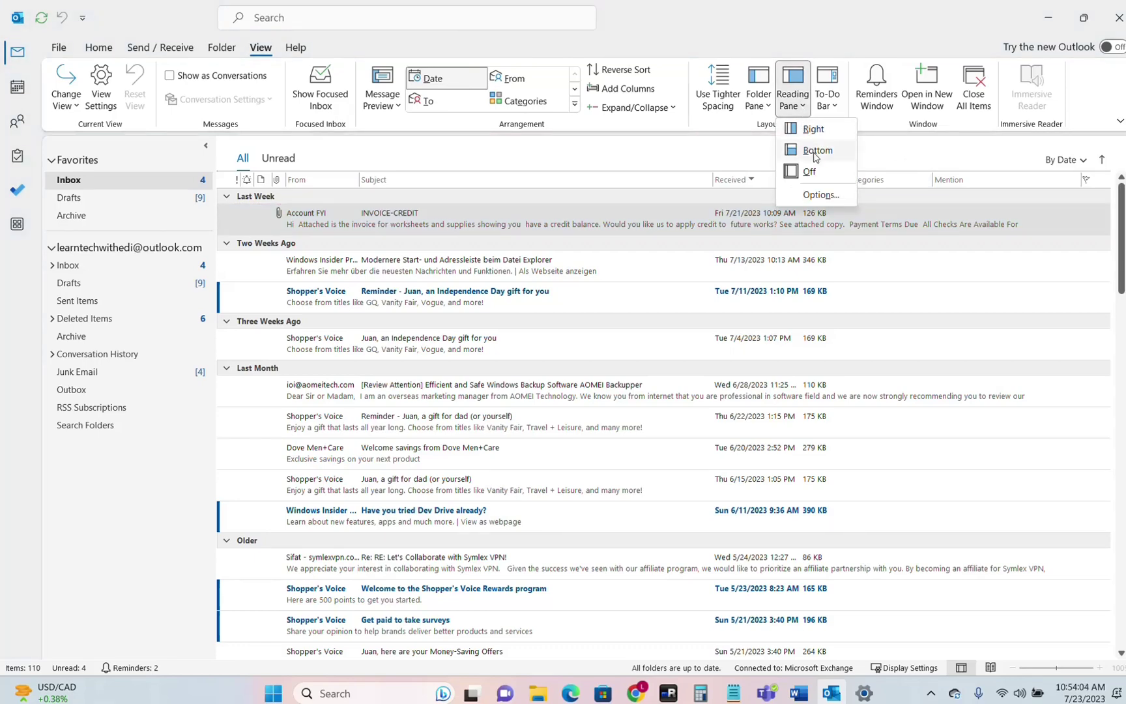
{"action": "left_click", "coordinate": [813, 130]}
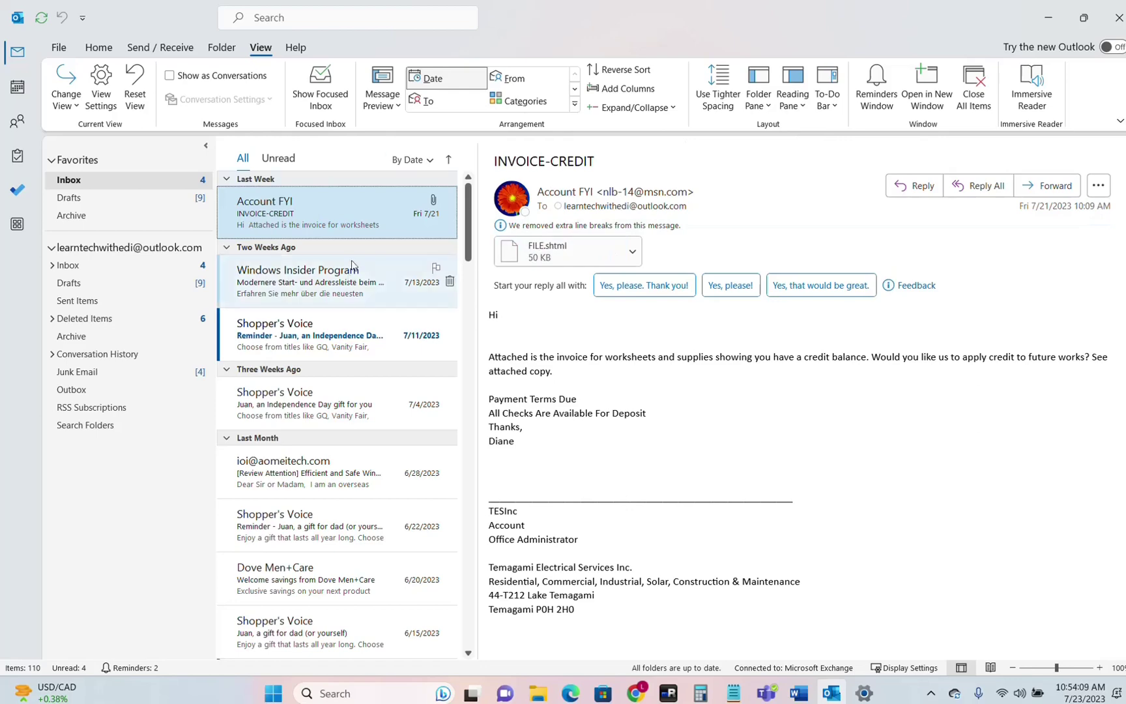
{"action": "left_click", "coordinate": [793, 101]}
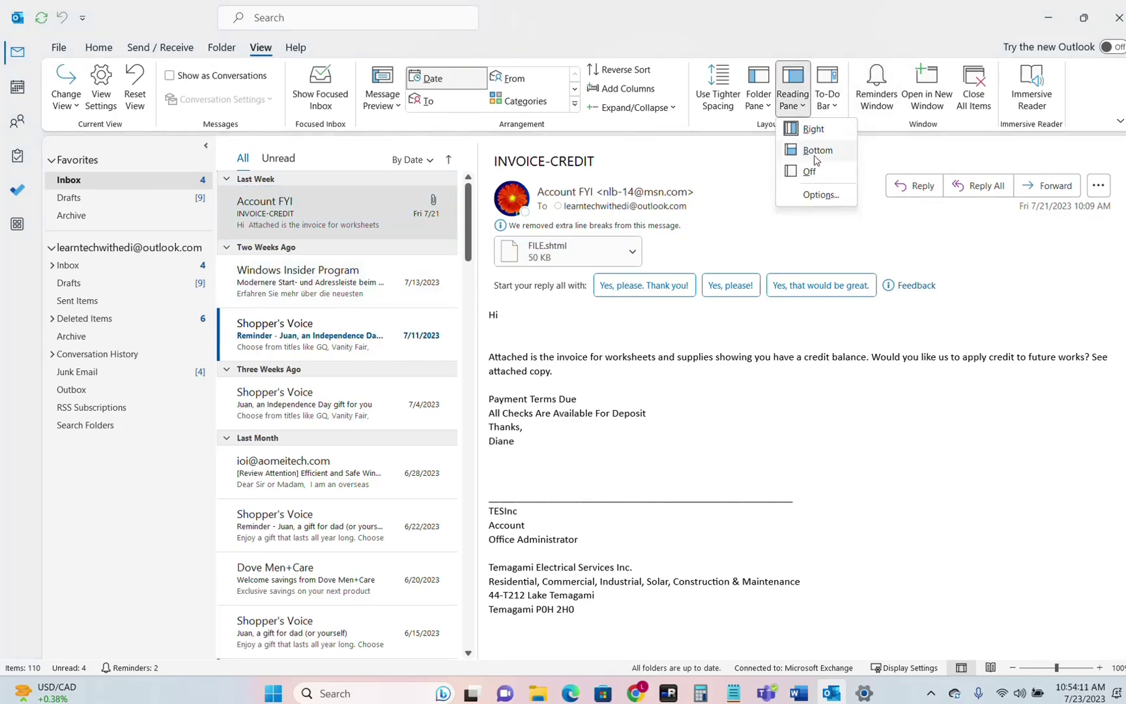
{"action": "left_click", "coordinate": [816, 152]}
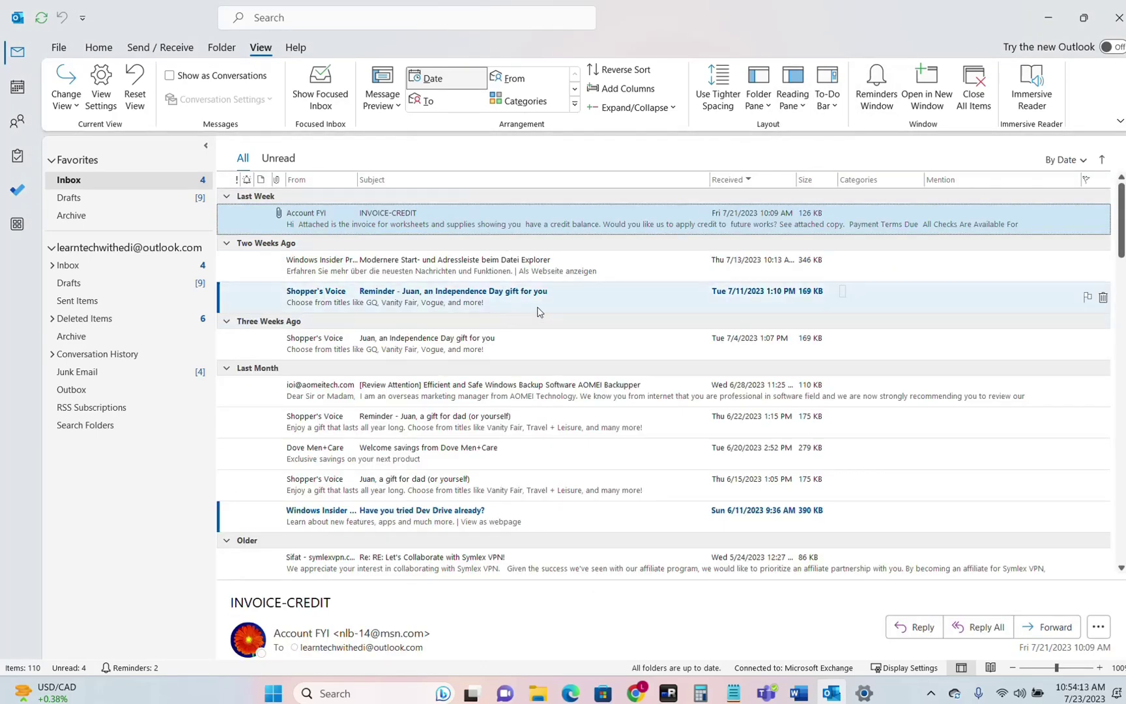
{"action": "left_click", "coordinate": [791, 103]}
{"action": "left_click", "coordinate": [804, 172]}
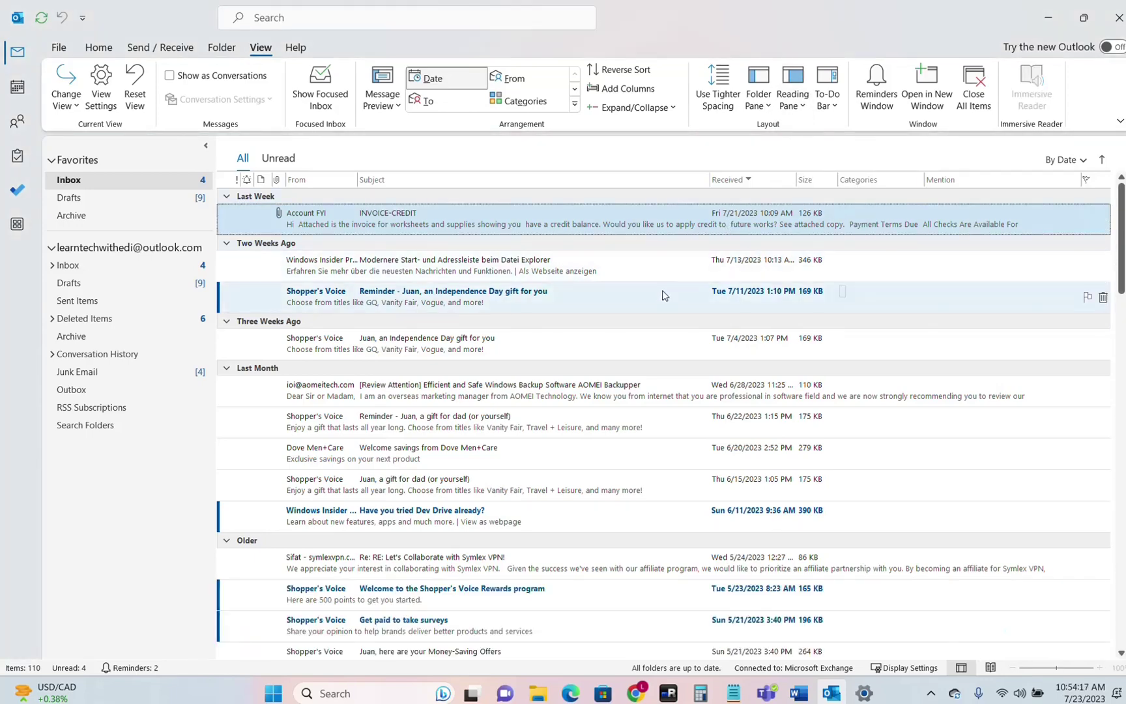
{"action": "left_click", "coordinate": [793, 98]}
{"action": "left_click", "coordinate": [808, 130]}
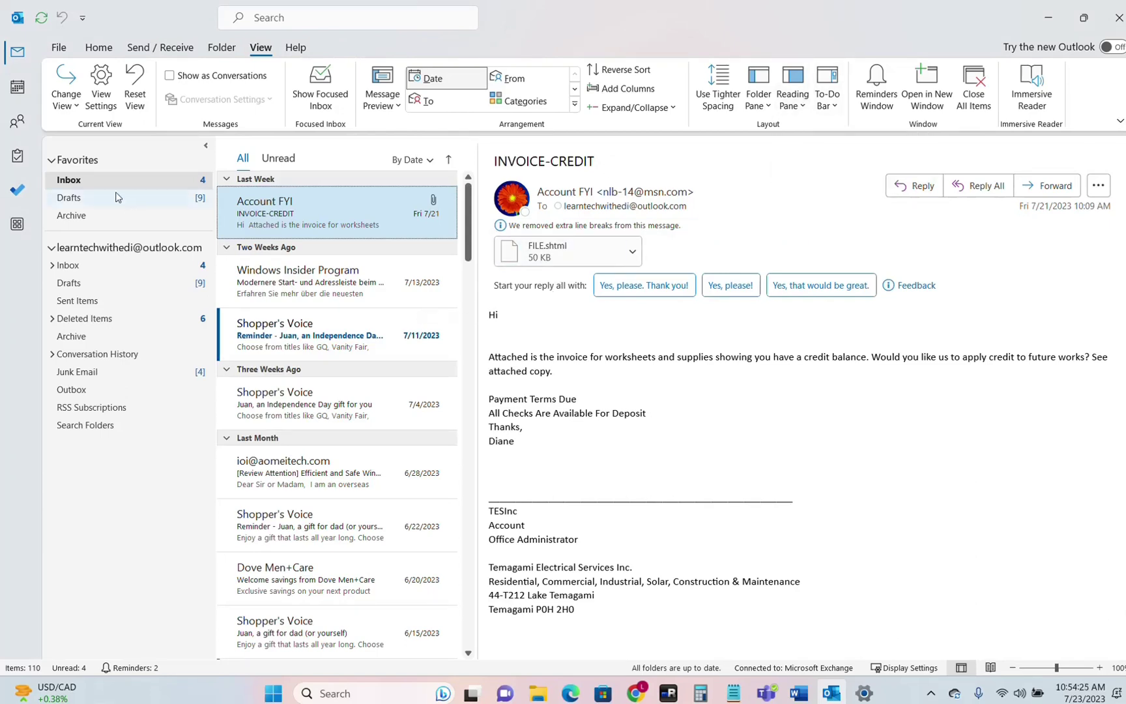
Step: Switch the Inbox to Compact view and show the Windows Insider Program message
{"action": "left_click", "coordinate": [77, 86]}
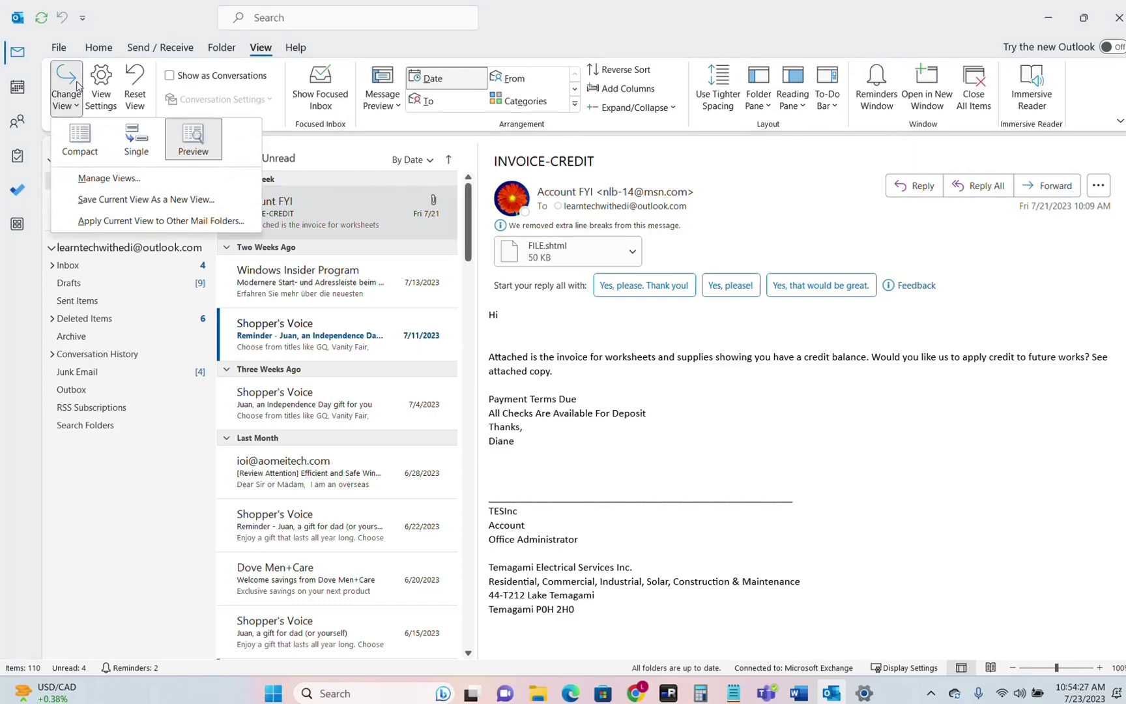
{"action": "left_click", "coordinate": [90, 135]}
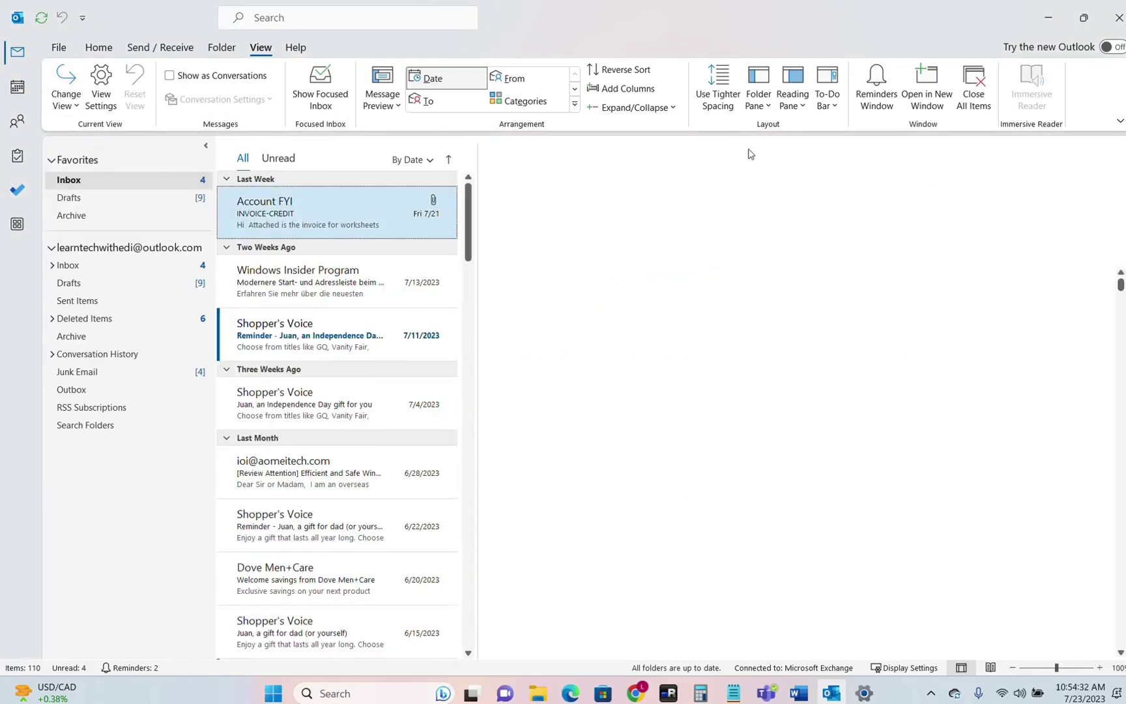
{"action": "left_click", "coordinate": [759, 98]}
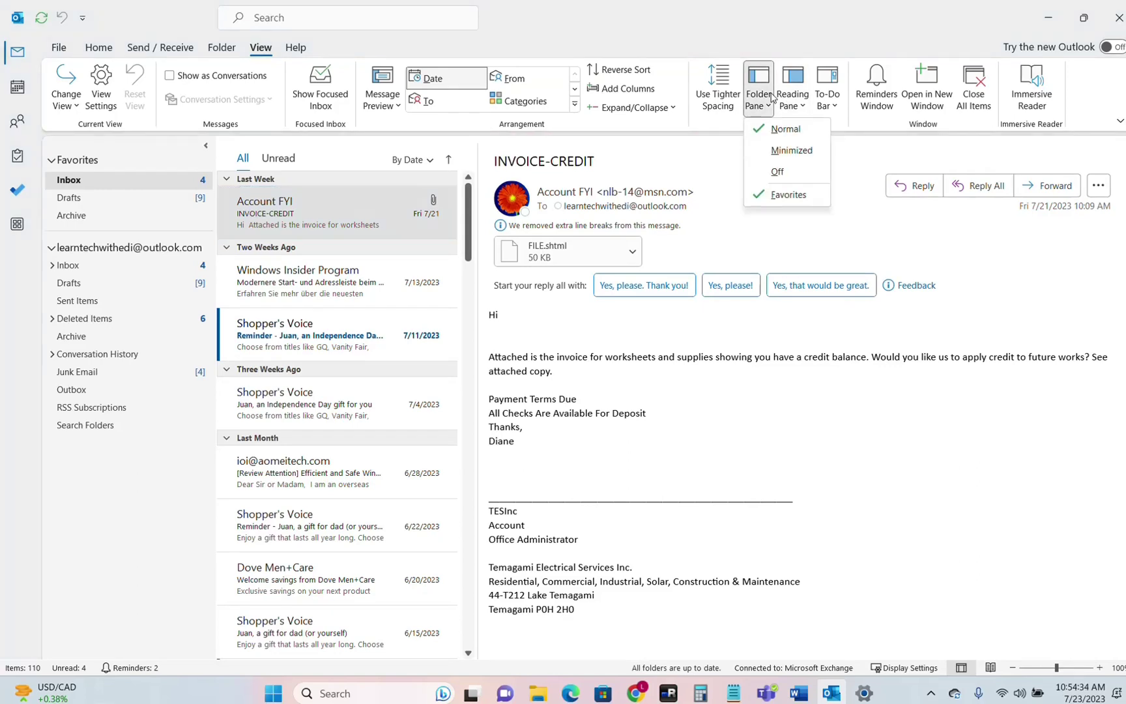
{"action": "left_click", "coordinate": [771, 98]}
{"action": "left_click", "coordinate": [793, 97]}
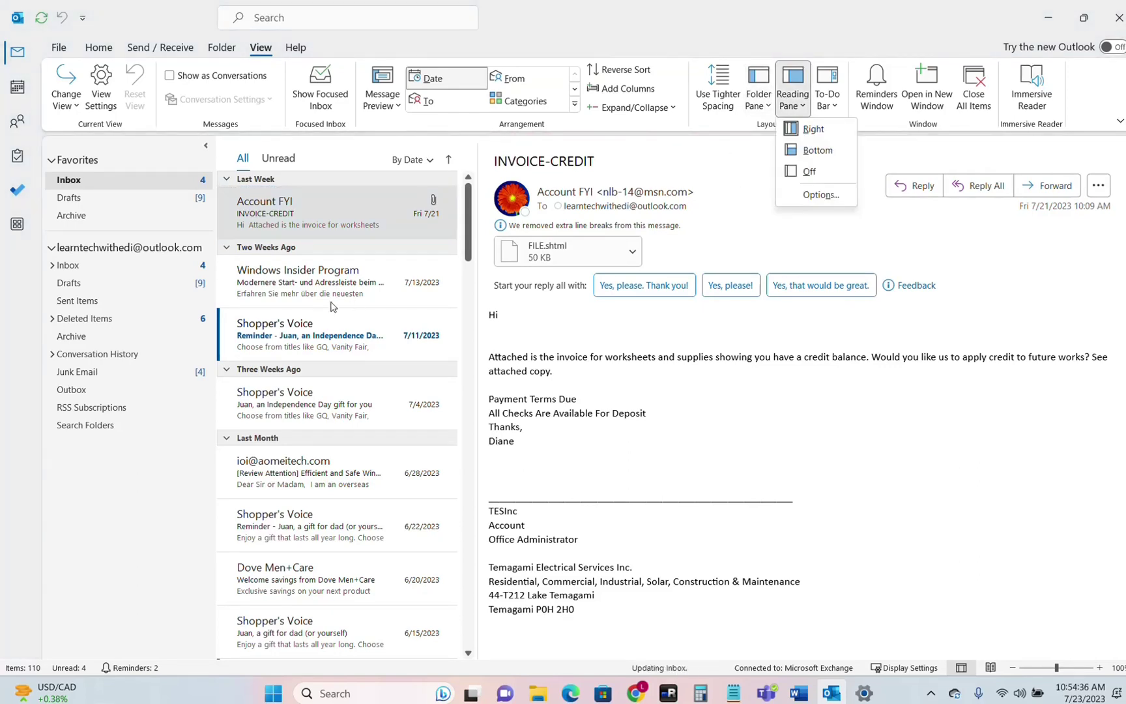
{"action": "left_click", "coordinate": [302, 299]}
{"action": "left_click", "coordinate": [302, 298]}
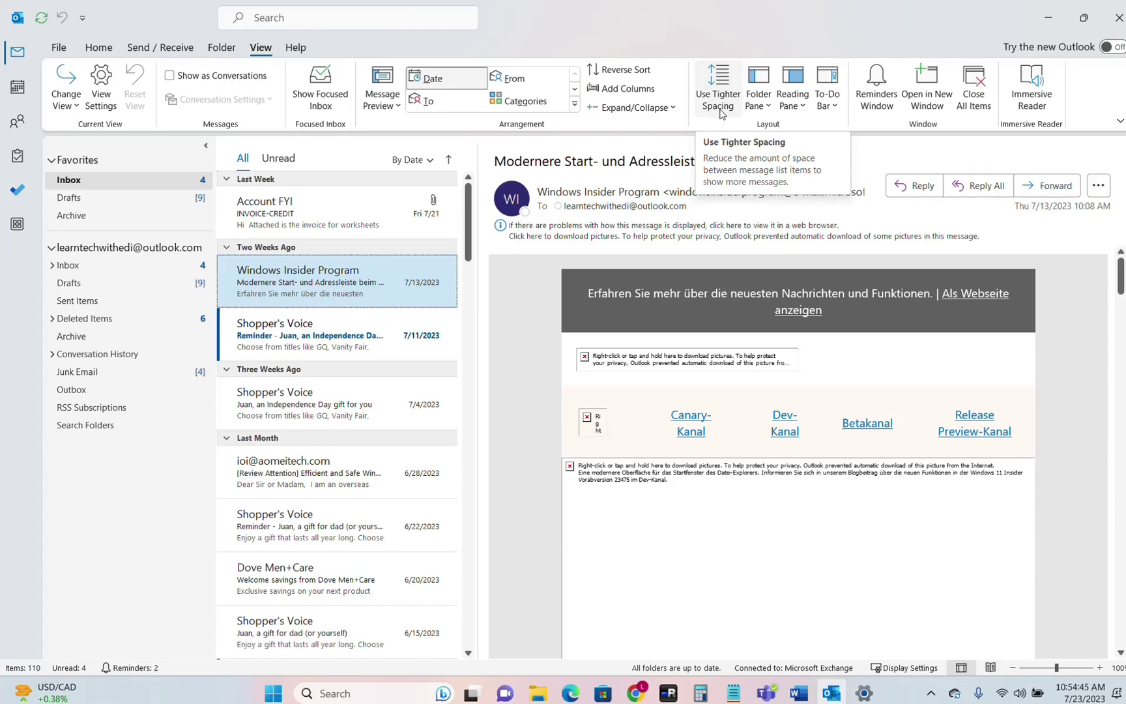
Step: Toggle Use Tighter Spacing on and off, leaving the message list at normal spacing
{"action": "left_click", "coordinate": [720, 97]}
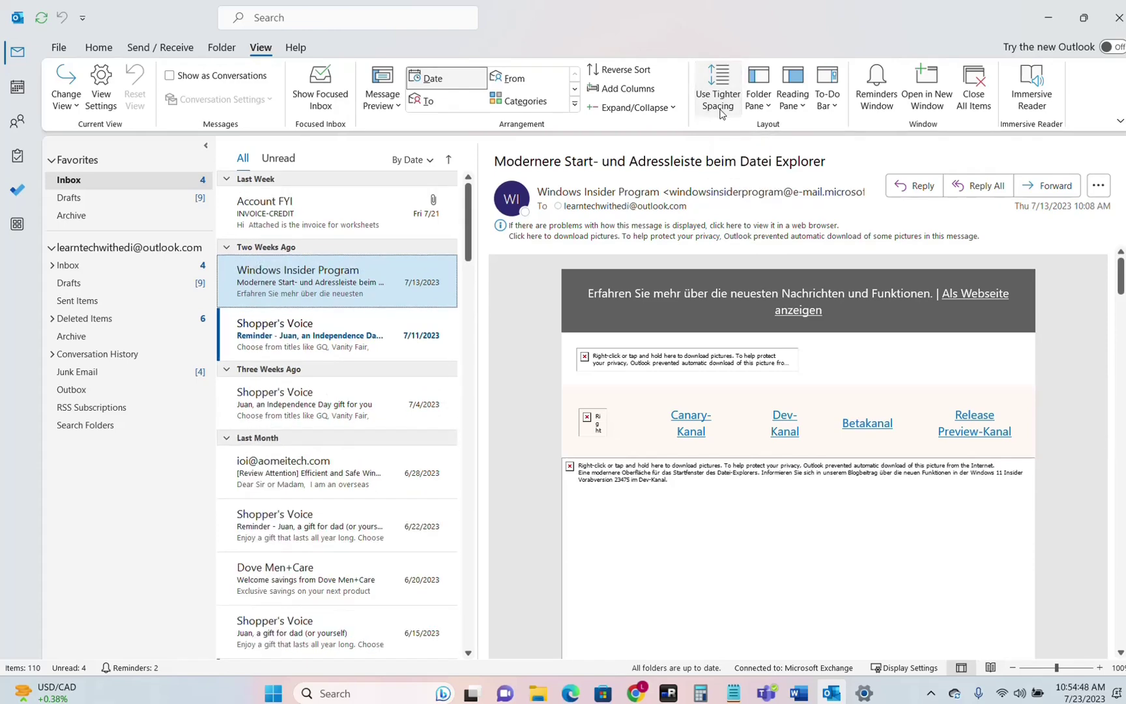
{"action": "left_click", "coordinate": [721, 112]}
{"action": "left_click", "coordinate": [721, 112]}
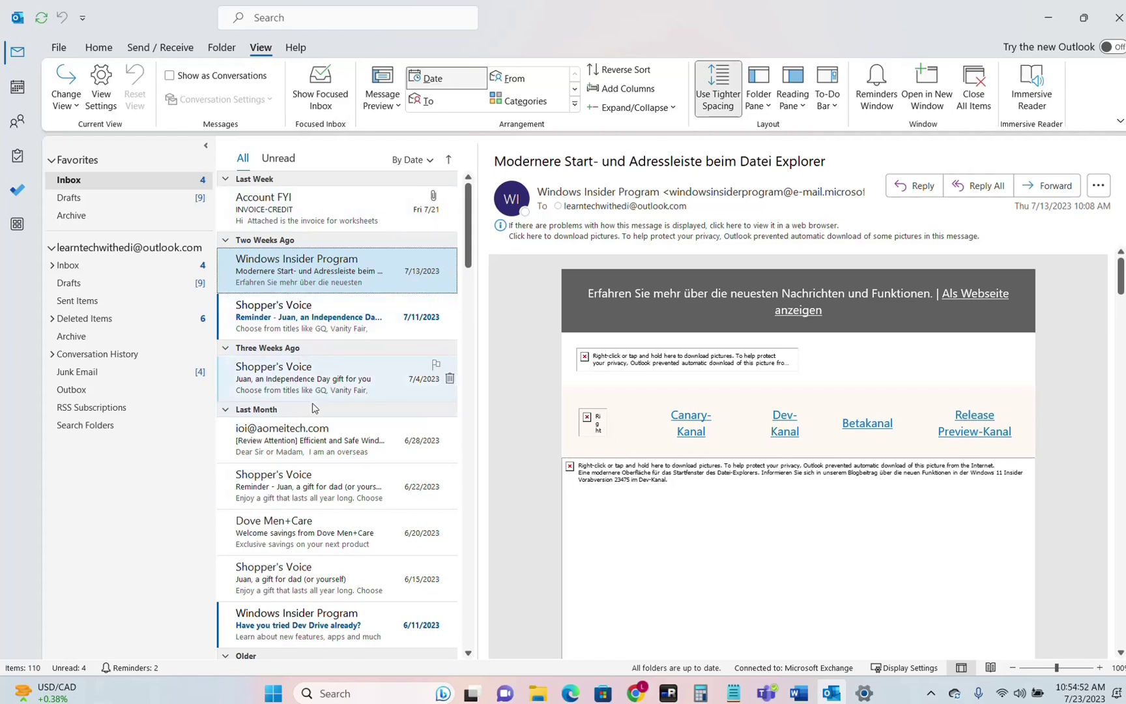
{"action": "left_click", "coordinate": [719, 91]}
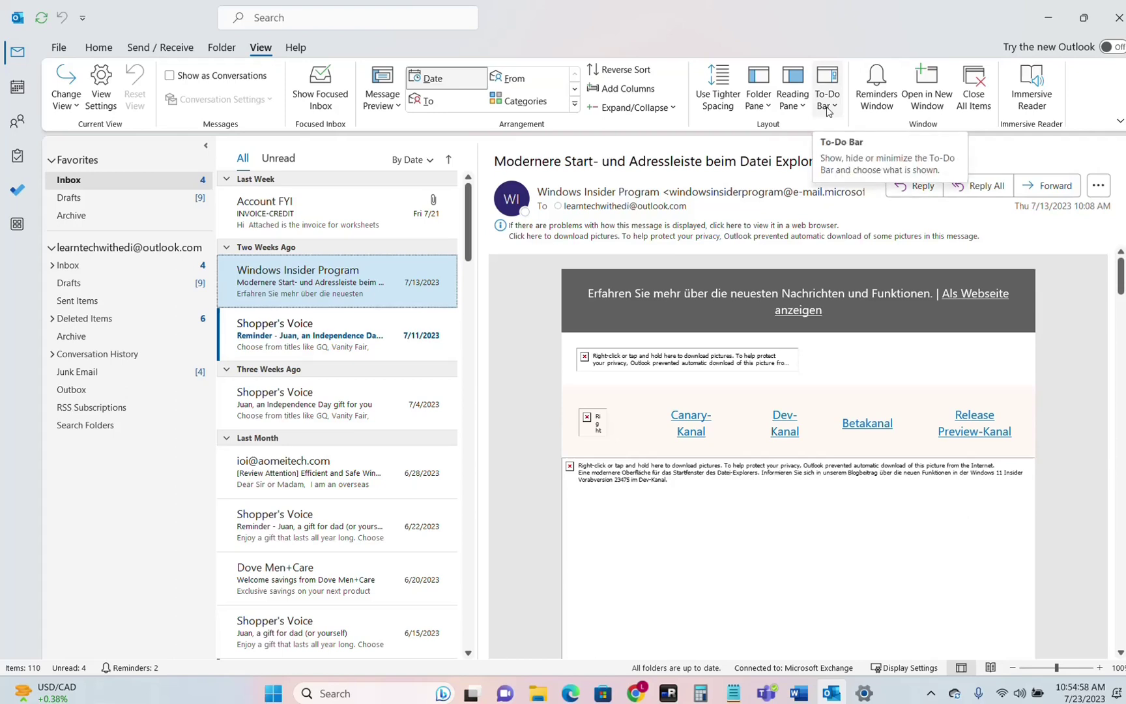
Step: Show the People panel, then the Tasks list, in the To-Do Bar
{"action": "left_click", "coordinate": [831, 111]}
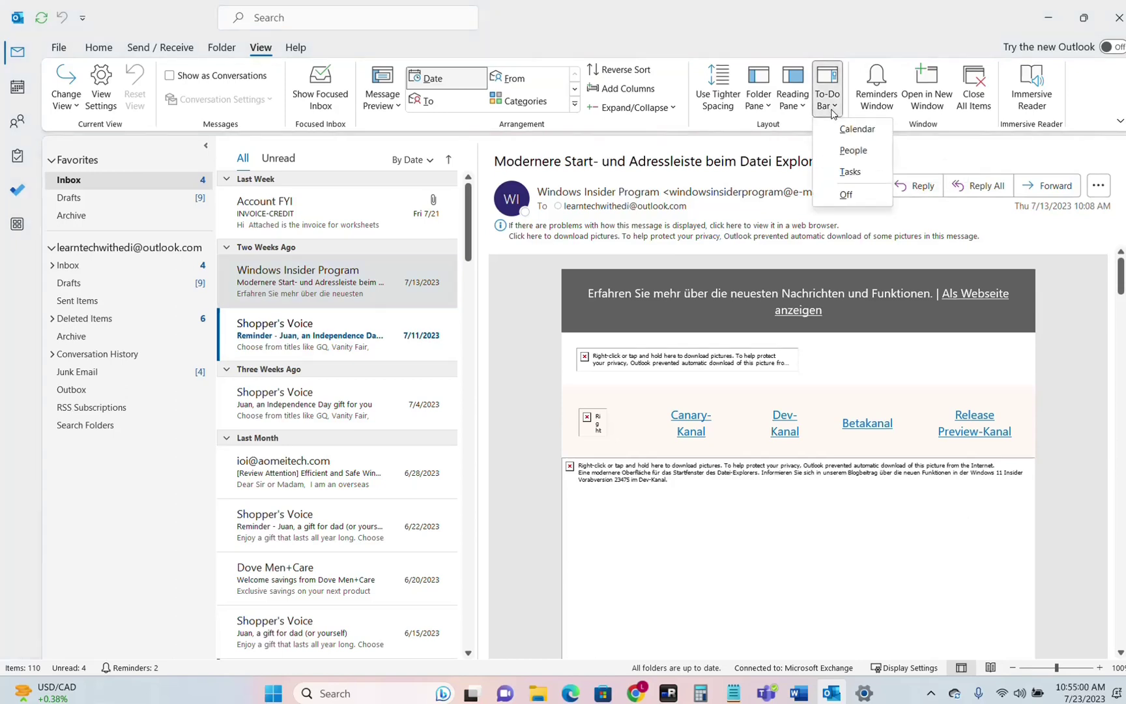
{"action": "left_click", "coordinate": [853, 150]}
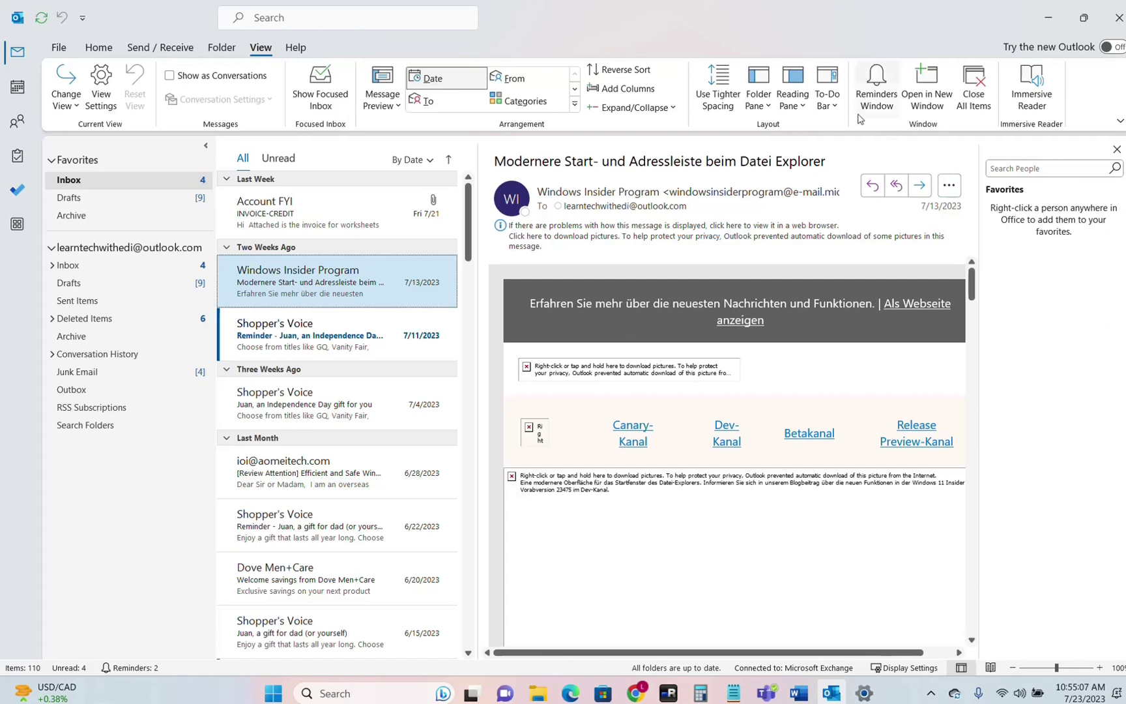
{"action": "left_click", "coordinate": [831, 104]}
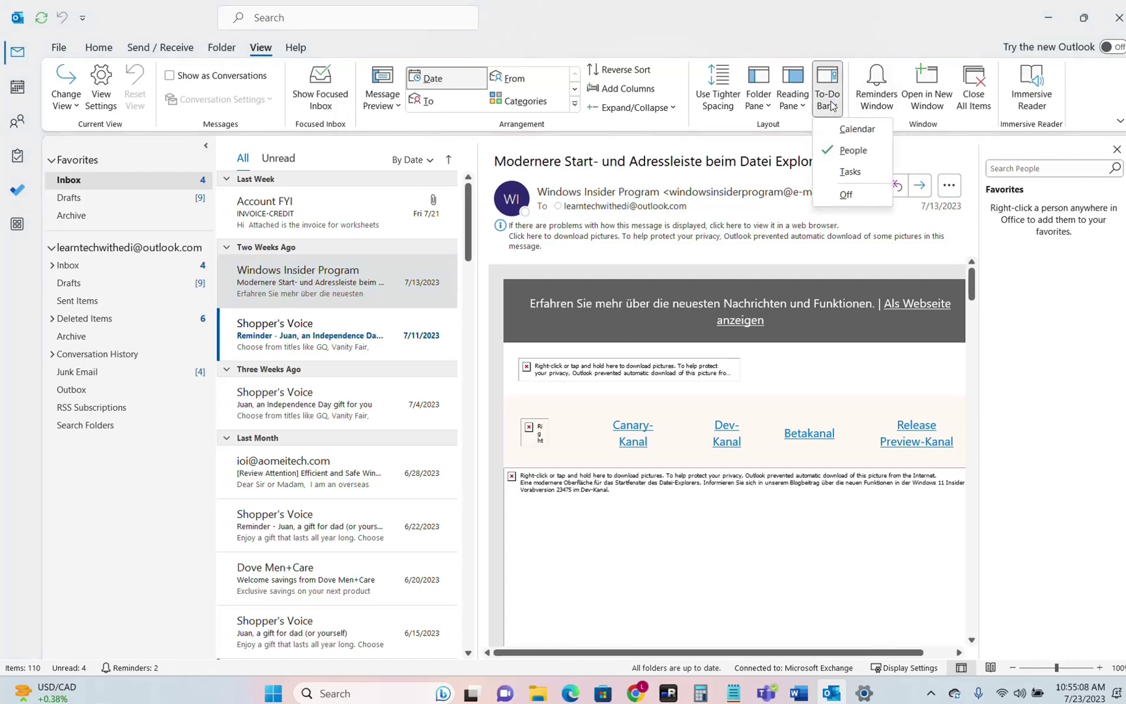
{"action": "left_click", "coordinate": [886, 176]}
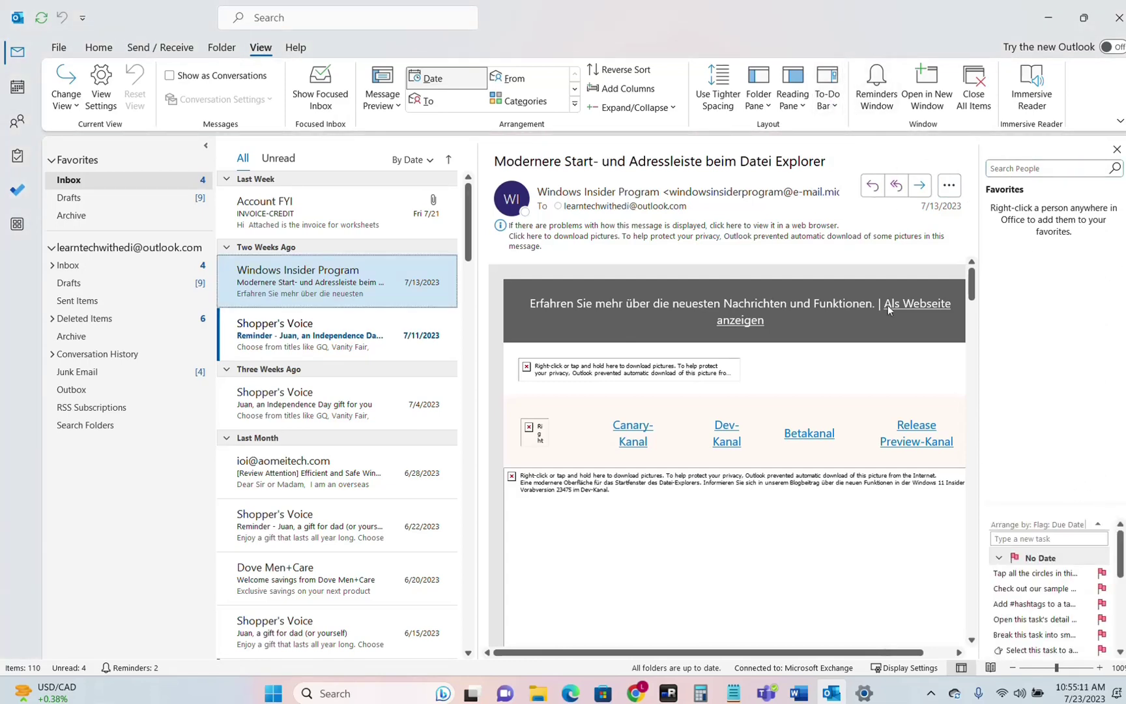
Step: Turn the To-Do Bar off, cancel Advanced View Settings, and bring up Change View
{"action": "left_click", "coordinate": [839, 101]}
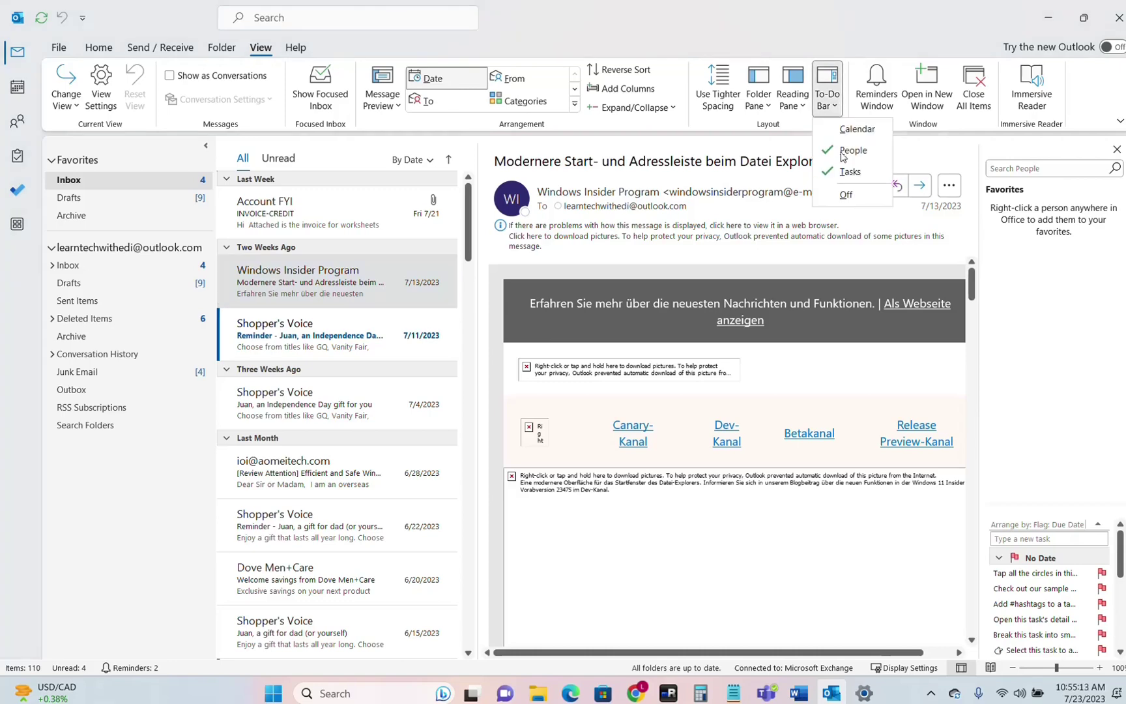
{"action": "left_click", "coordinate": [846, 196]}
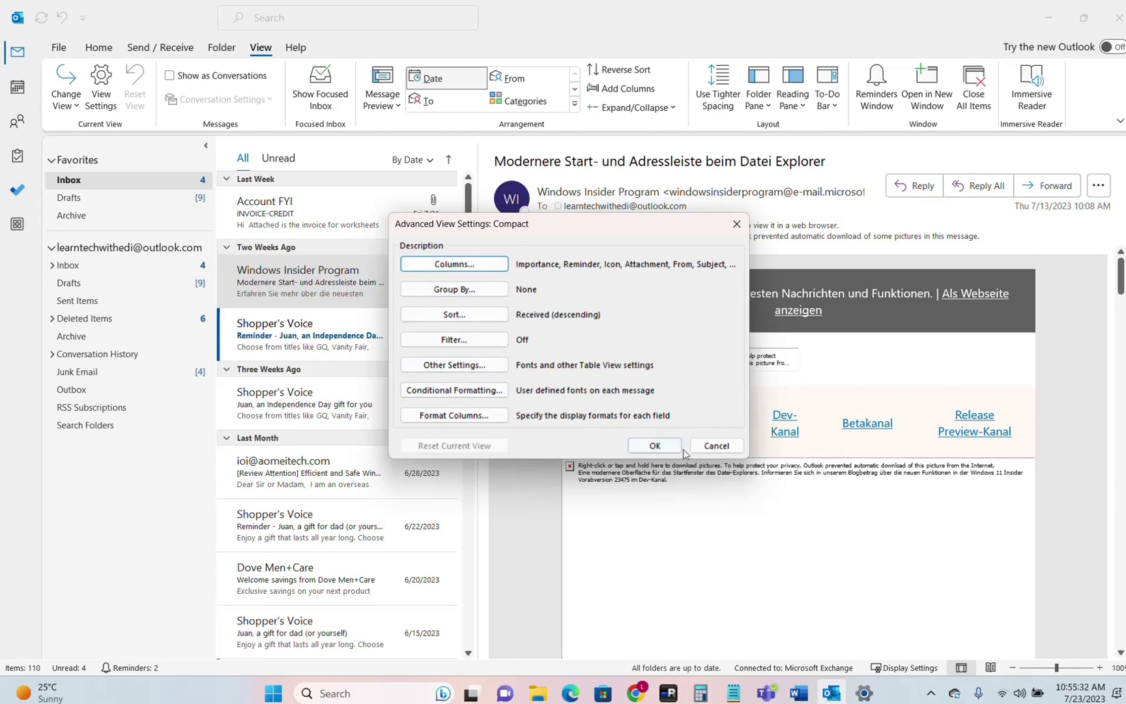
{"action": "left_click", "coordinate": [717, 445]}
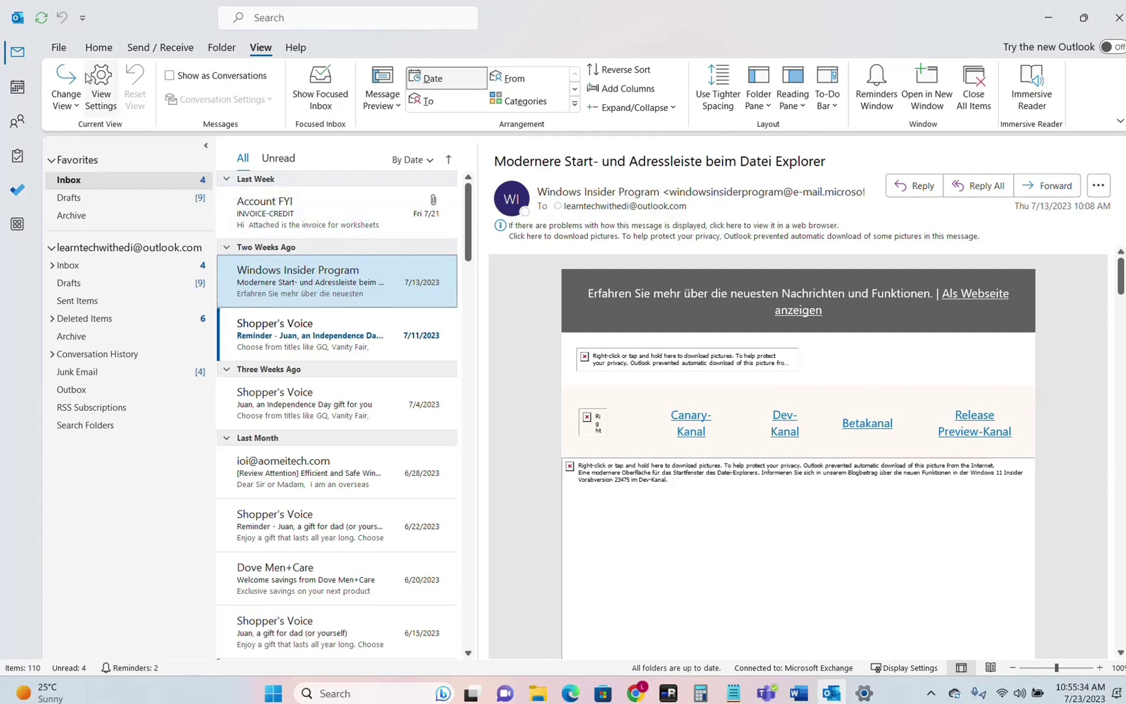
{"action": "left_click", "coordinate": [77, 97]}
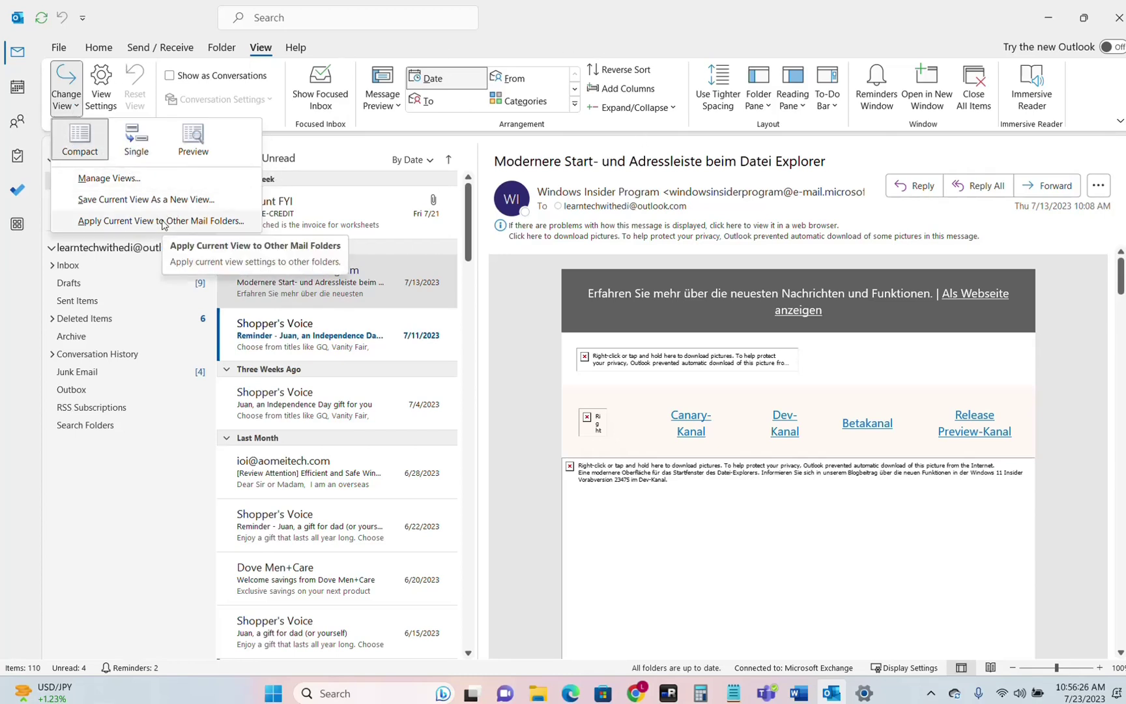
Step: Apply the current view to other mail folders, check Drafts and Sent Items, then return to Inbox
{"action": "left_click", "coordinate": [210, 221]}
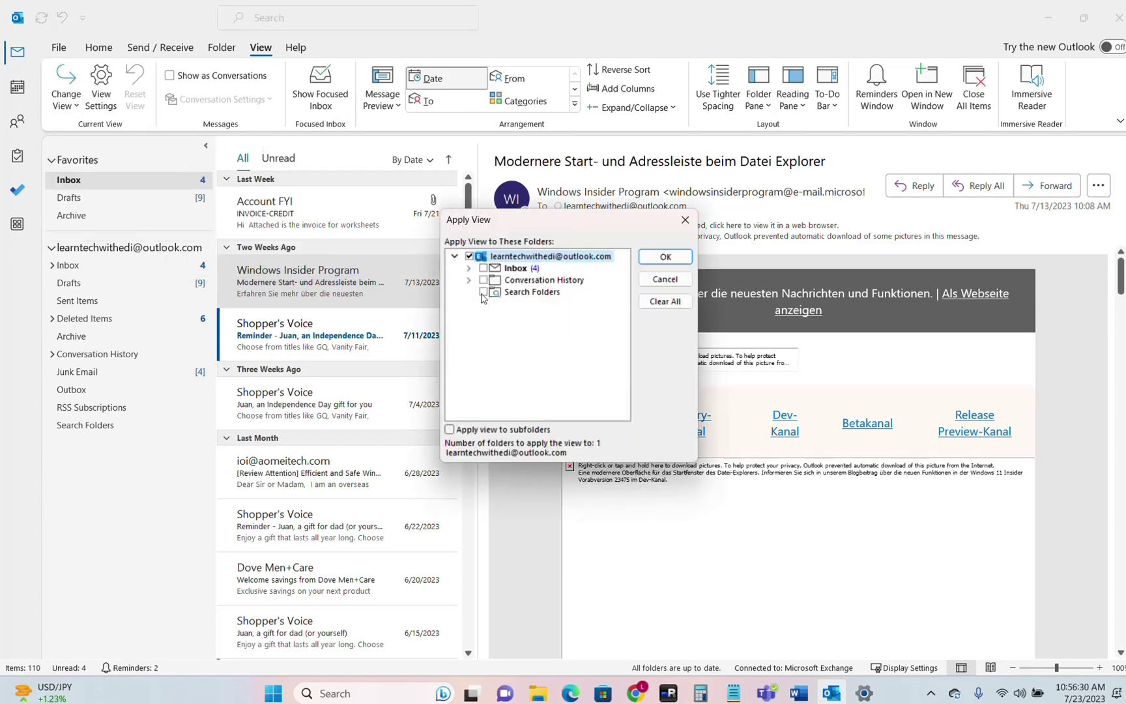
{"action": "left_click", "coordinate": [667, 260]}
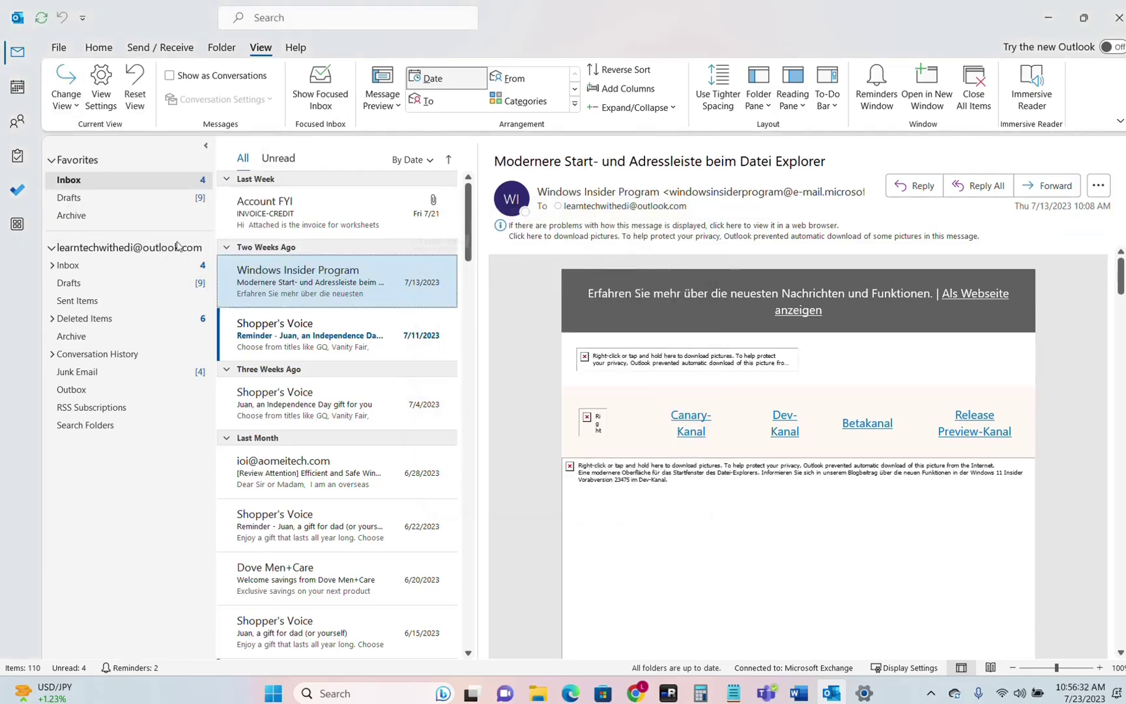
{"action": "left_click", "coordinate": [77, 284]}
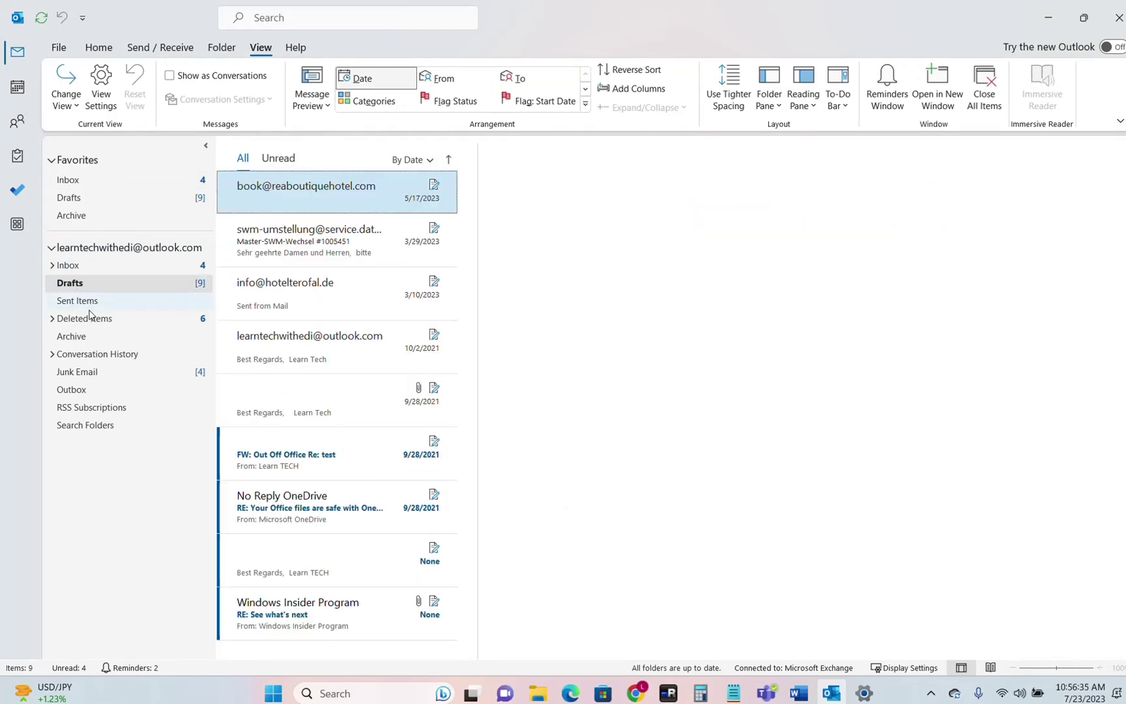
{"action": "left_click", "coordinate": [89, 306]}
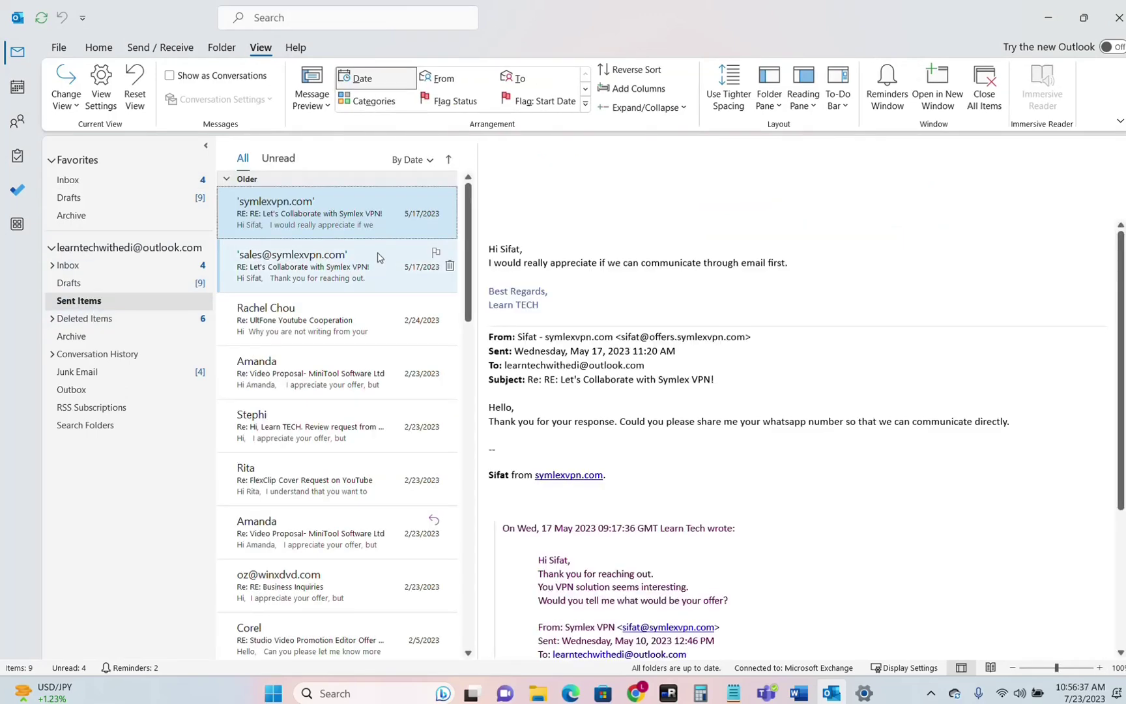
{"action": "left_click", "coordinate": [83, 268]}
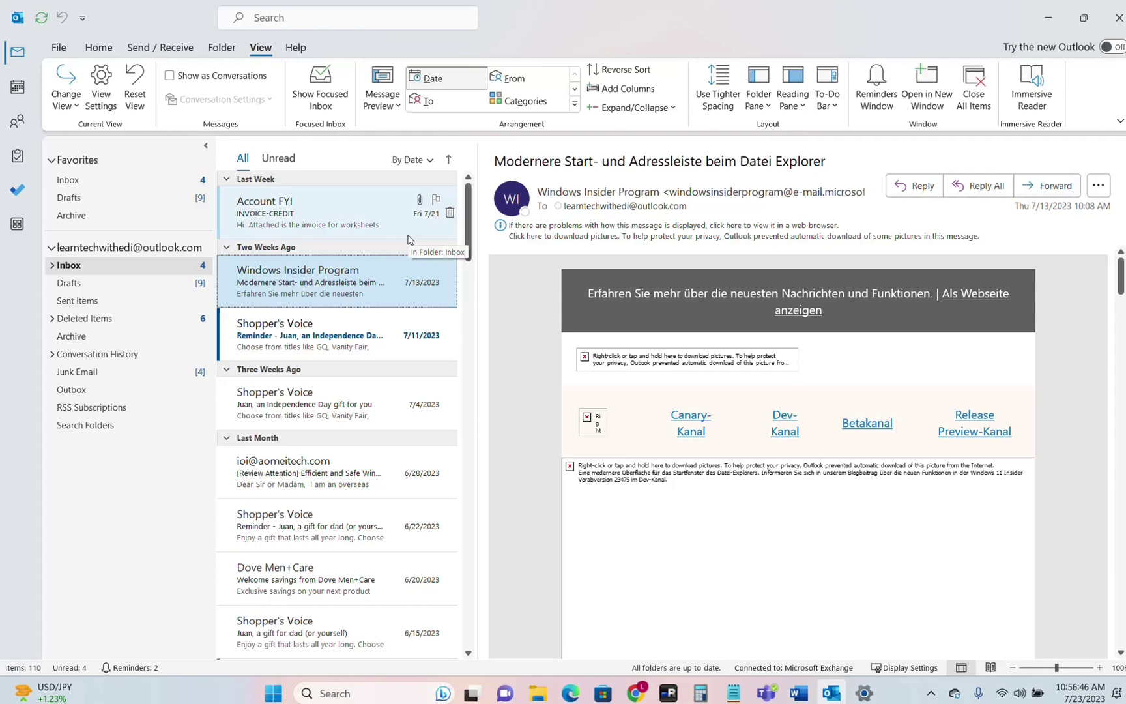
Step: Minimize Outlook and launch the Run app through a Windows search for 'run'
{"action": "left_click", "coordinate": [1067, 20]}
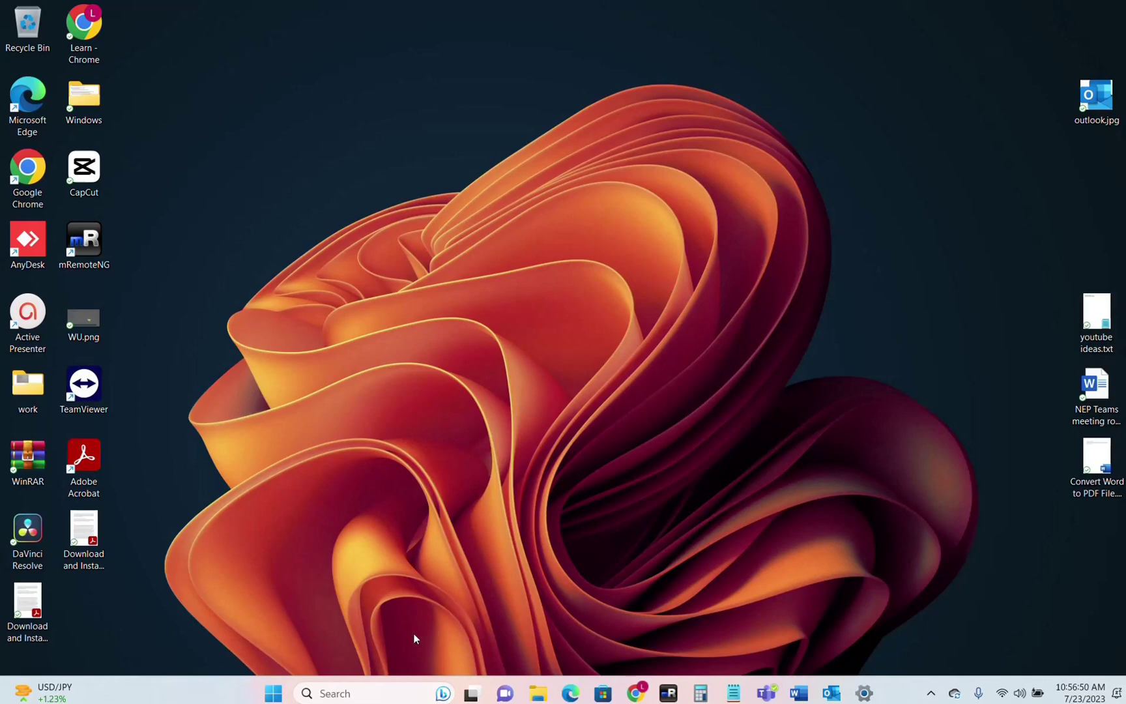
{"action": "left_click", "coordinate": [360, 693]}
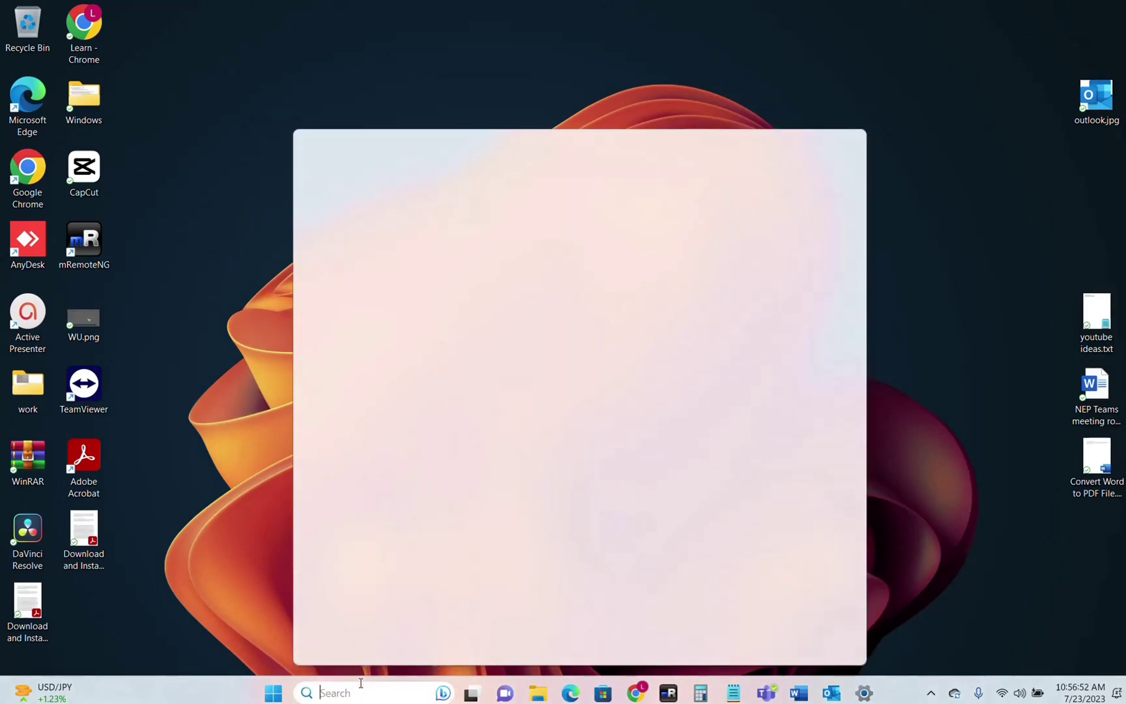
{"action": "type", "text": "run"}
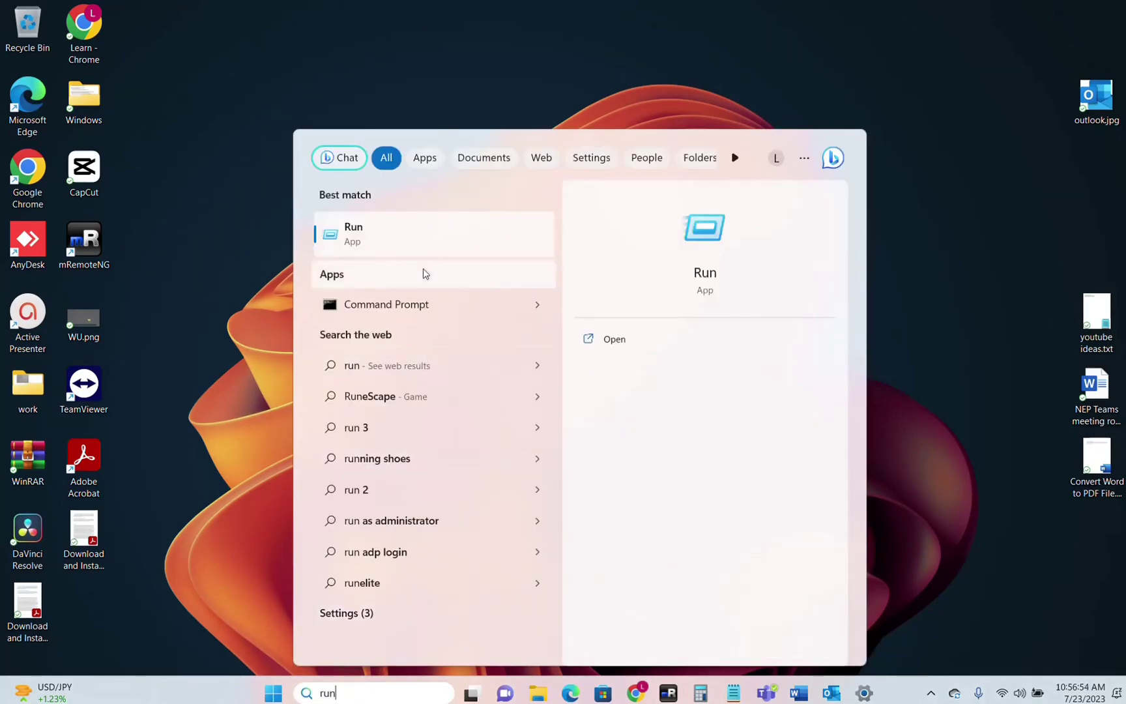
{"action": "left_click", "coordinate": [400, 244]}
Step: Replace explorer.exe with outlook.exe/cleanview in Run, close Outlook, and reopen the Run box
{"action": "left_click", "coordinate": [132, 590]}
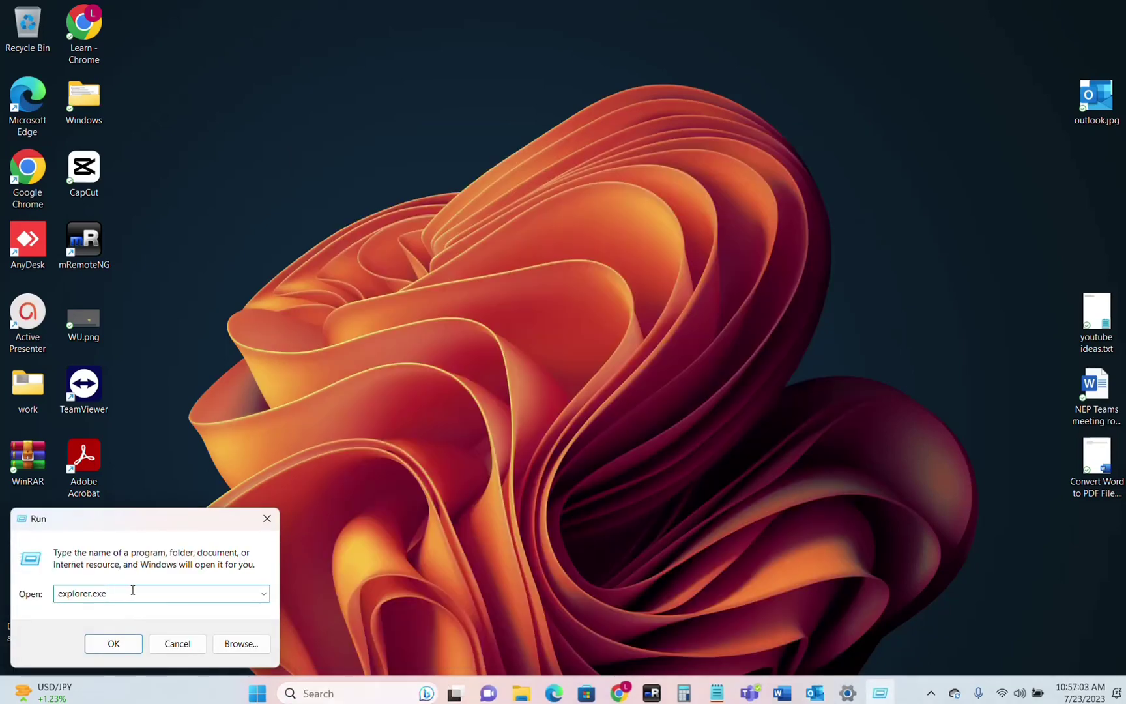
{"action": "left_click_drag", "start_coordinate": [130, 597], "coordinate": [21, 579]}
{"action": "type", "text": "outlook.exe/cleanview"}
{"action": "key", "text": "Return"}
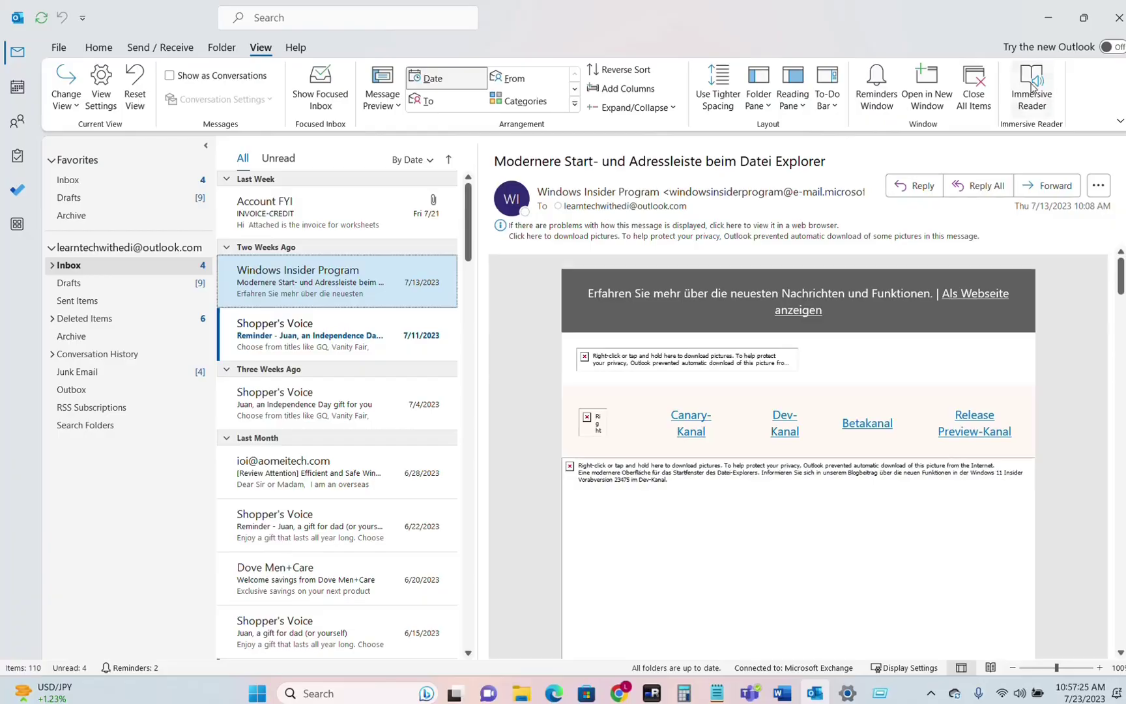
{"action": "key", "text": "alt+F4"}
{"action": "key", "text": "super+r"}
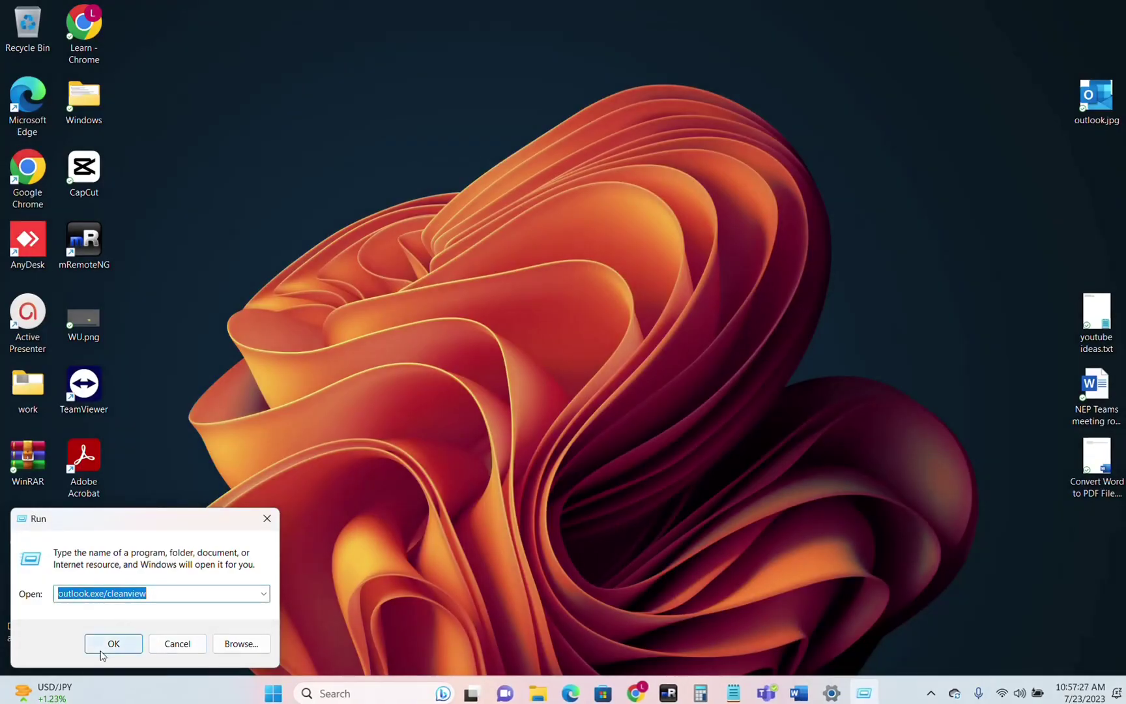
Step: Fix the command to outlook.exe /cleanviews after cannot-find errors and run it to relaunch Outlook
{"action": "left_click", "coordinate": [108, 645]}
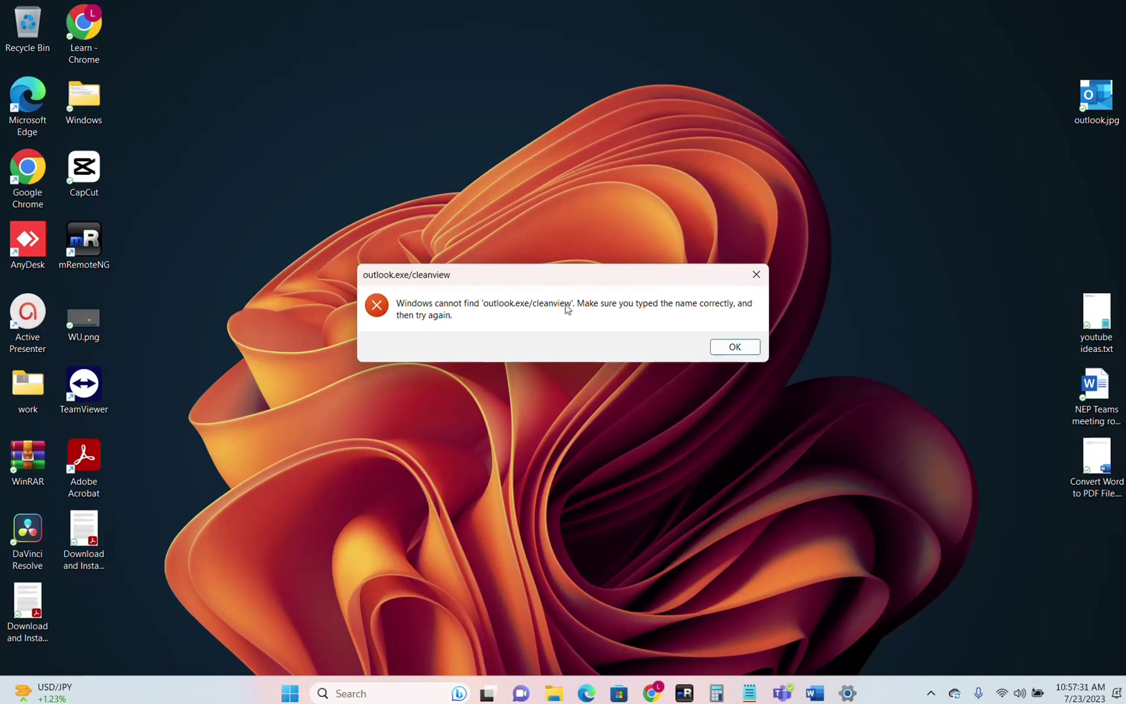
{"action": "type", "text": "s"}
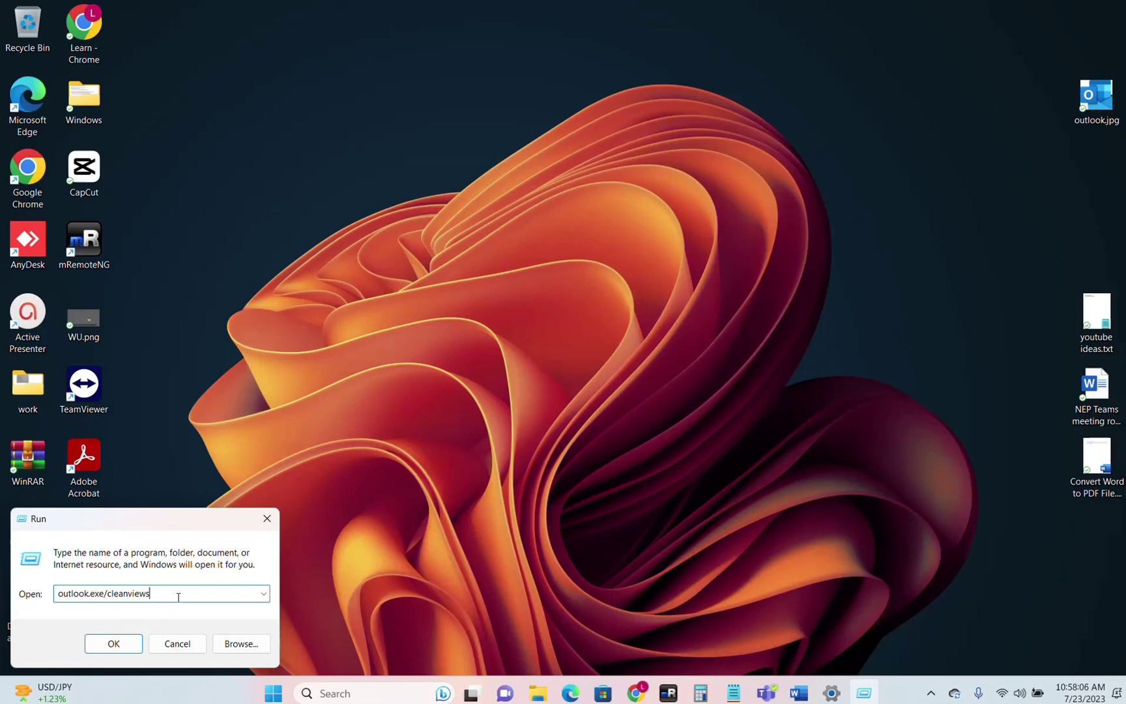
{"action": "left_click_drag", "start_coordinate": [174, 596], "coordinate": [53, 595]}
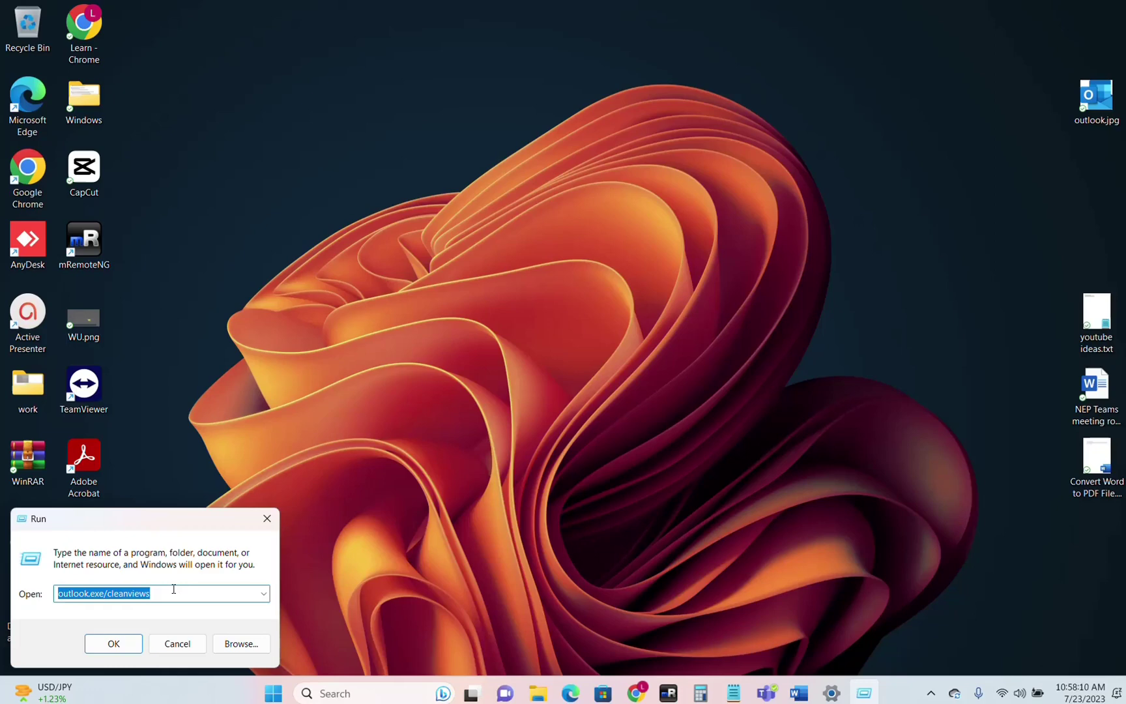
{"action": "left_click", "coordinate": [113, 644]}
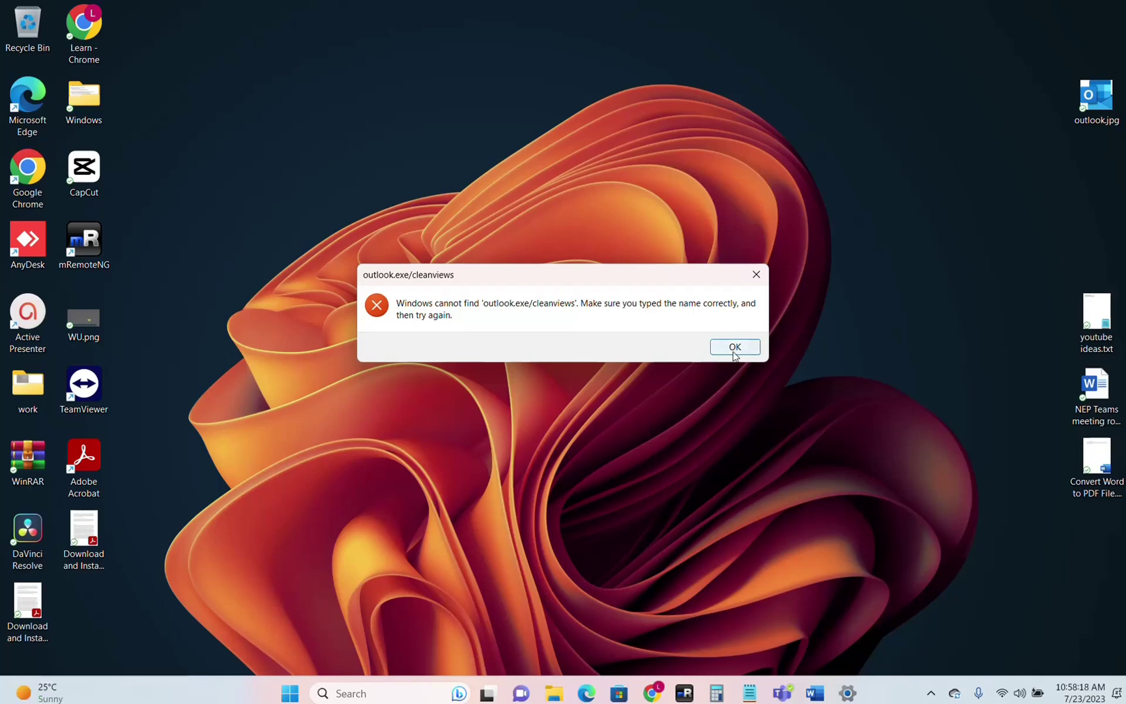
{"action": "left_click", "coordinate": [735, 352]}
{"action": "left_click", "coordinate": [103, 599]}
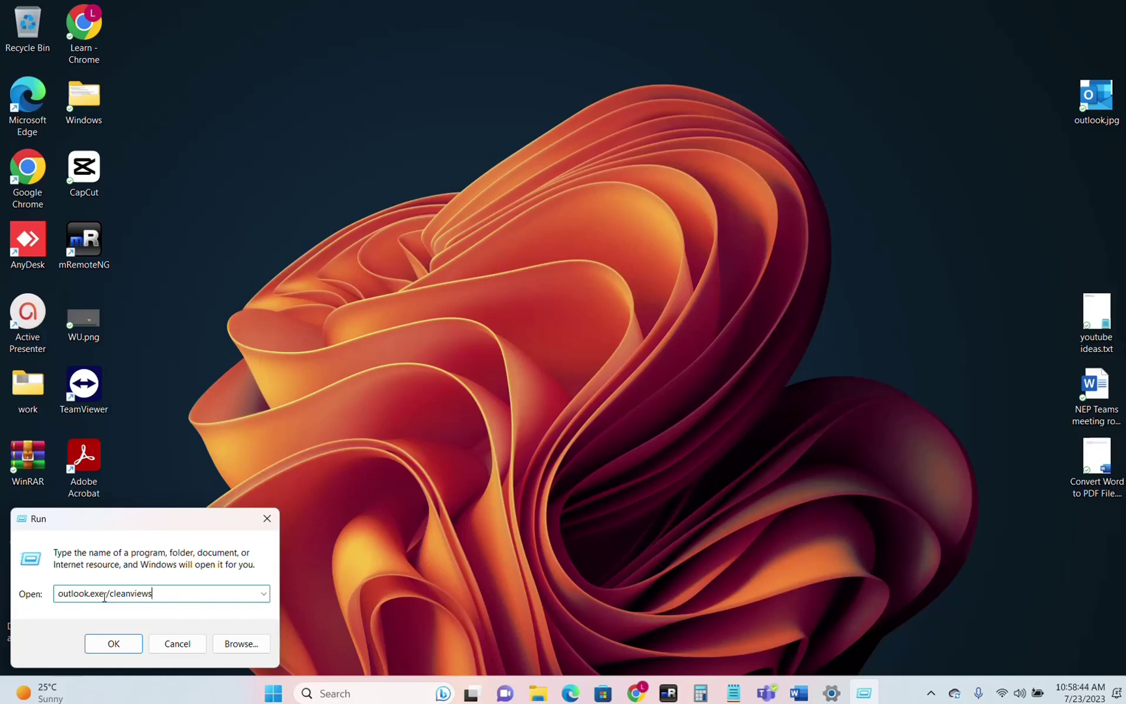
{"action": "left_click", "coordinate": [116, 643]}
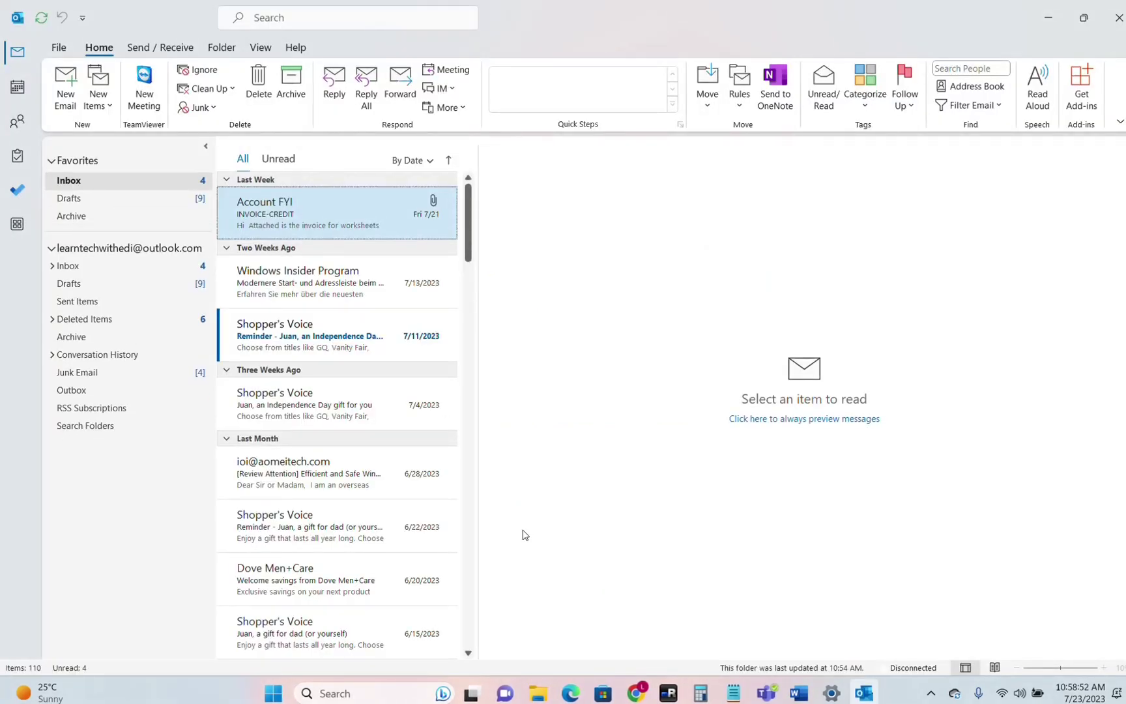
Step: View the Windows Insider Program, Shopper's Voice 7/4 and Account FYI INVOICE-CREDIT messages
{"action": "left_click", "coordinate": [323, 295]}
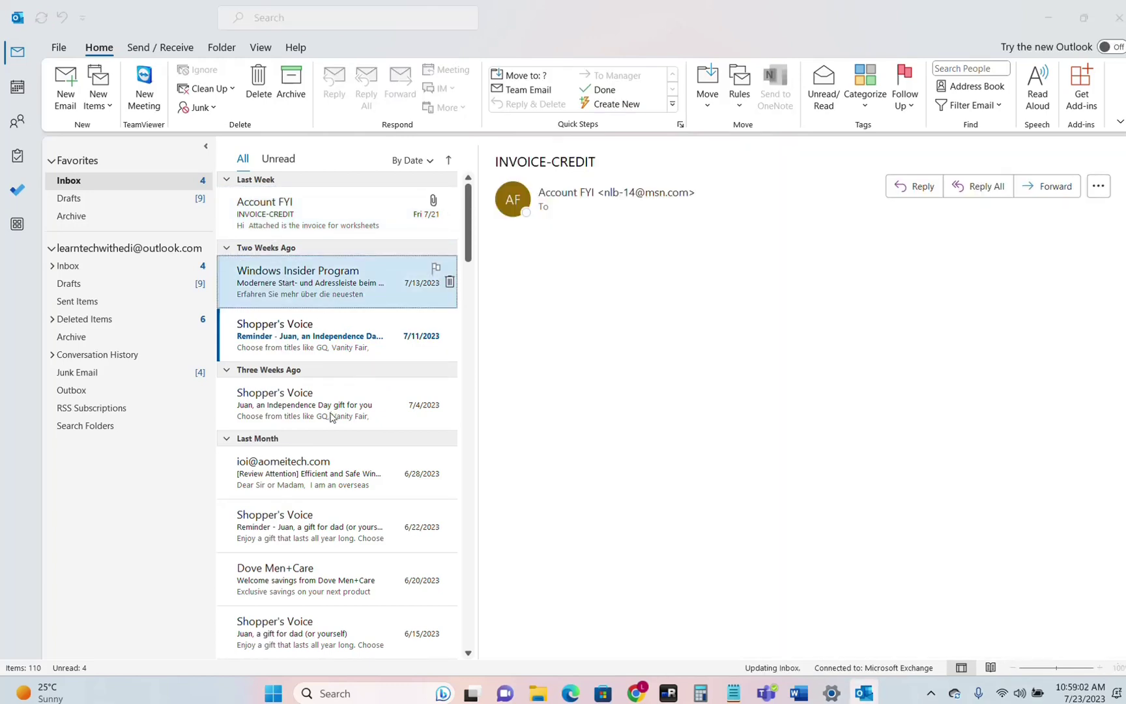
{"action": "left_click", "coordinate": [330, 415]}
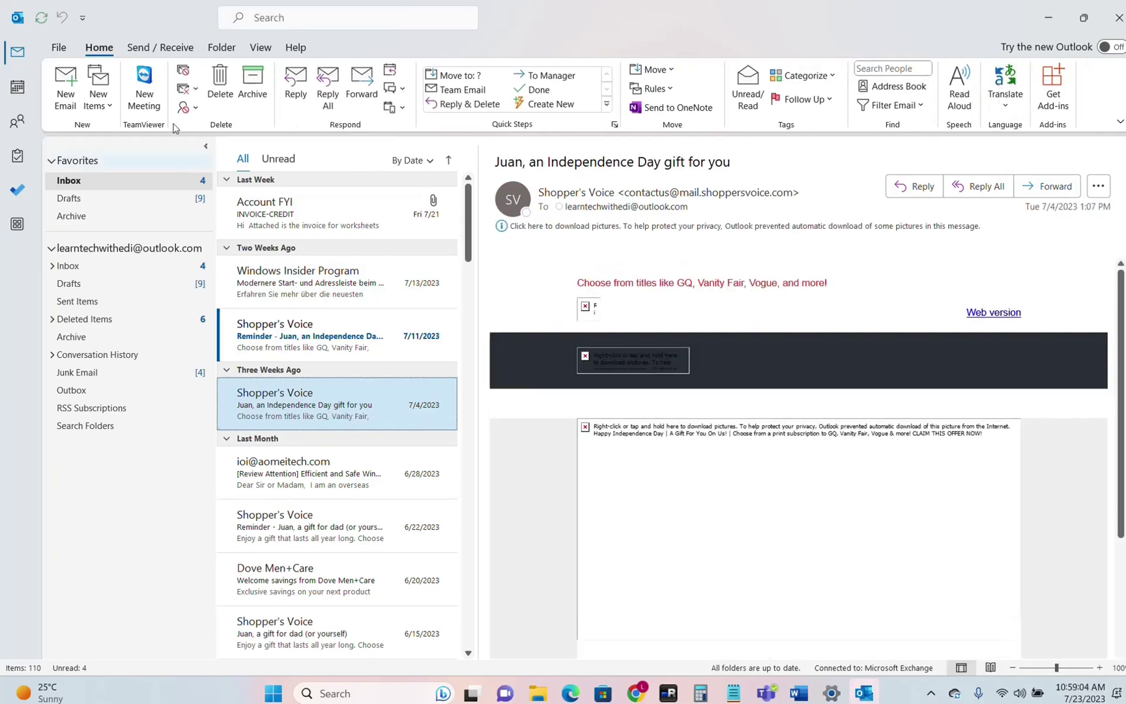
{"action": "left_click", "coordinate": [291, 233]}
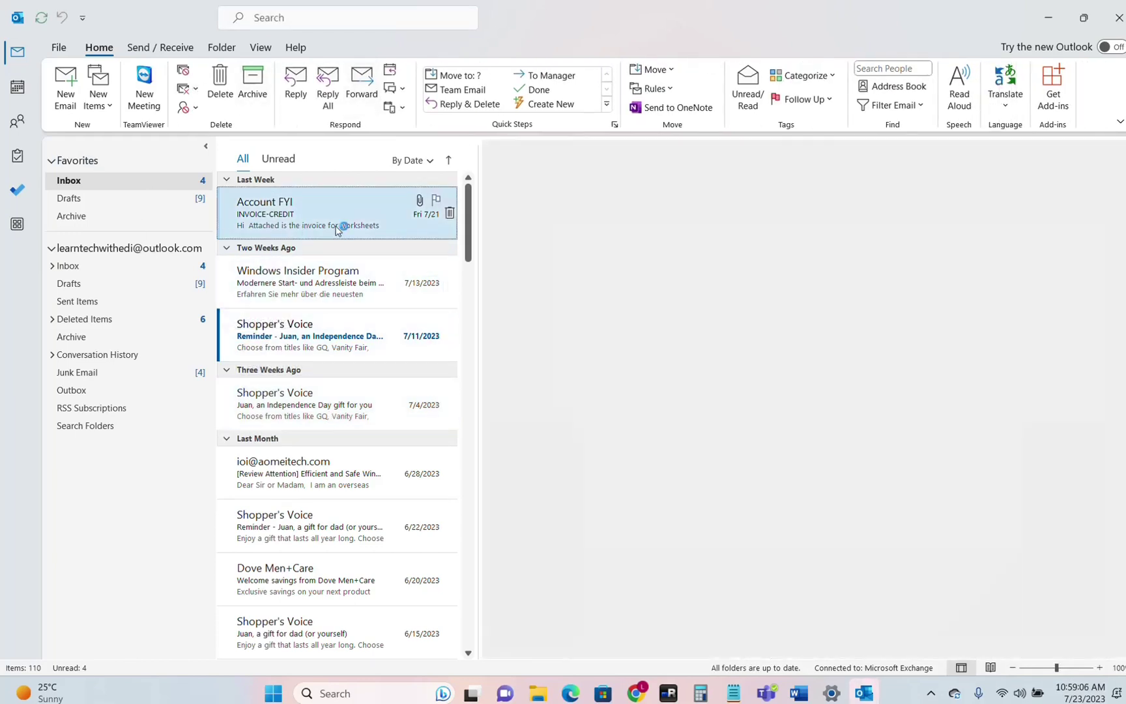